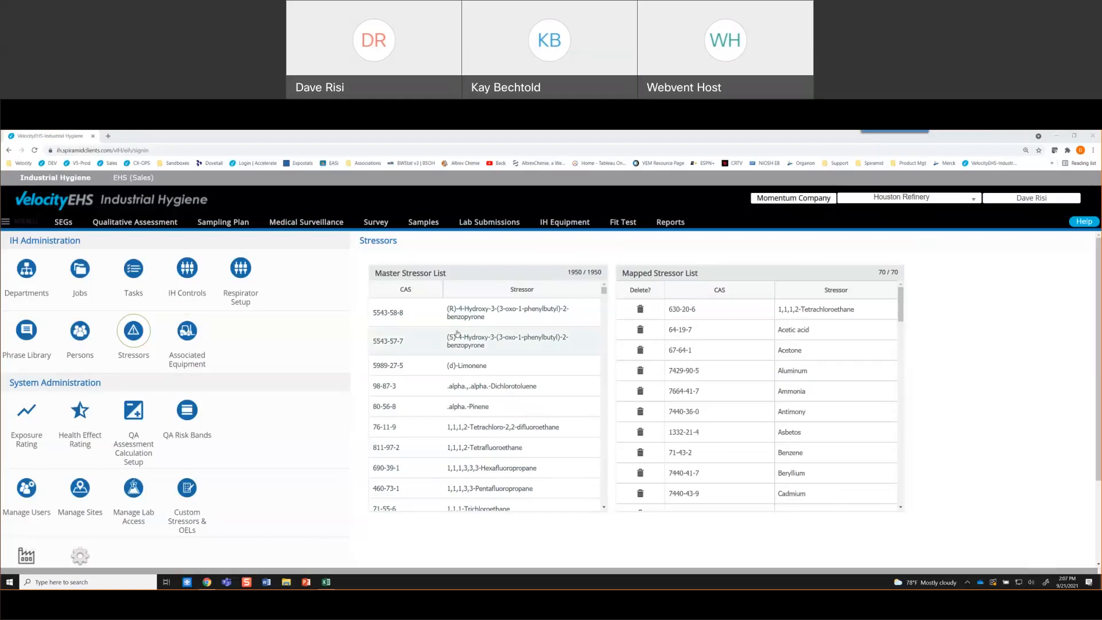
- Sort the Master Stressor List by stressor name and browse the entries down to the chemicals starting with D and E
left_click(512, 290)
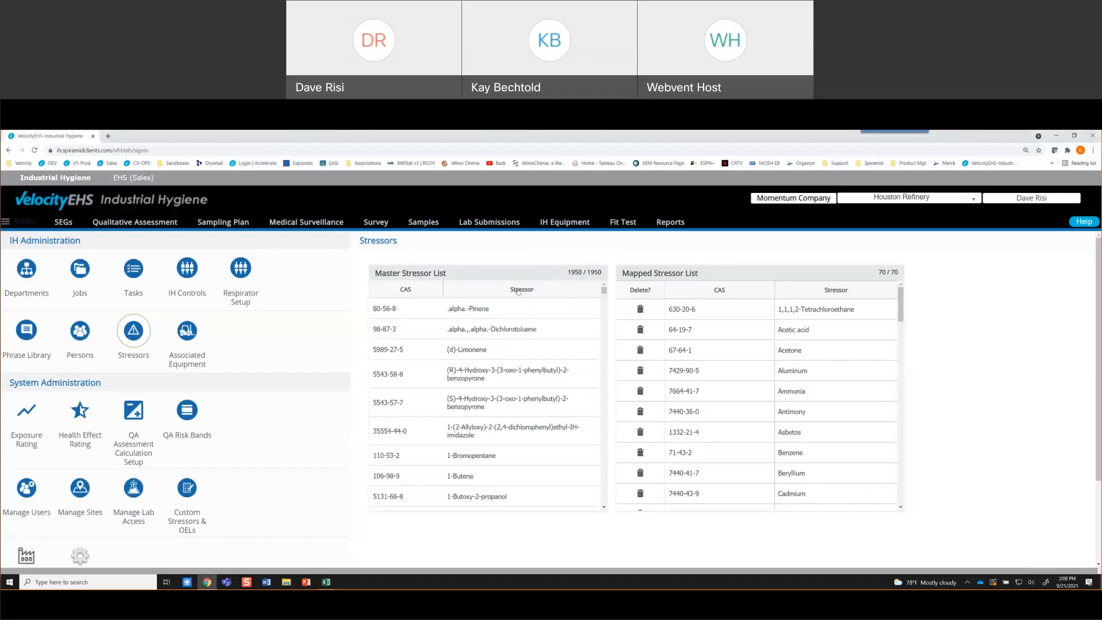
left_click_drag(604, 292, 606, 385)
scroll(473, 441, "down", 2)
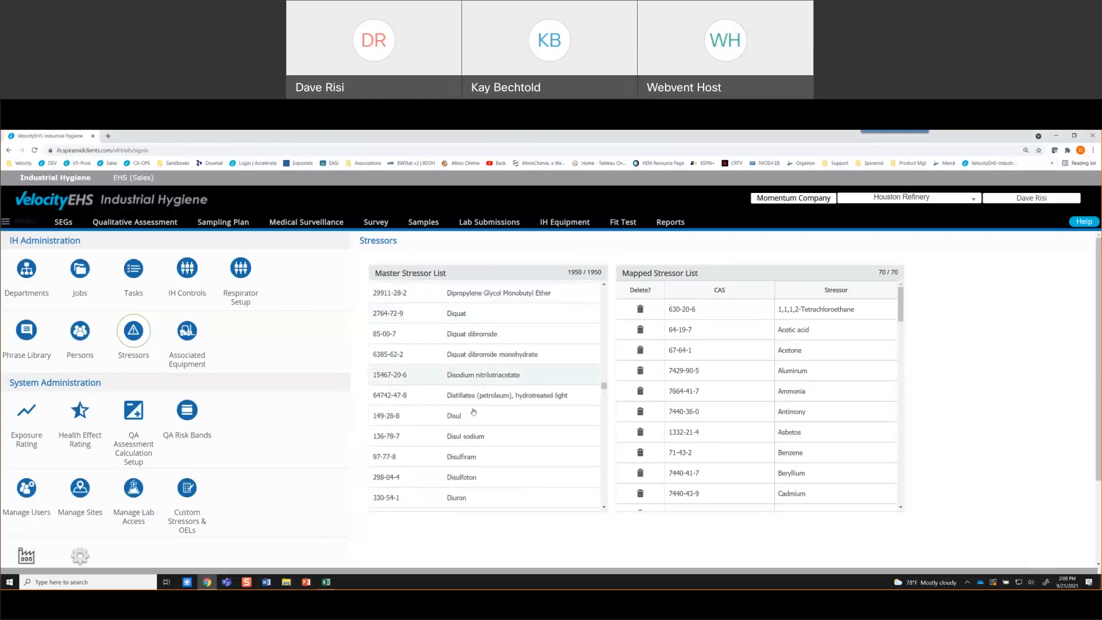
scroll(472, 396, "down", 3)
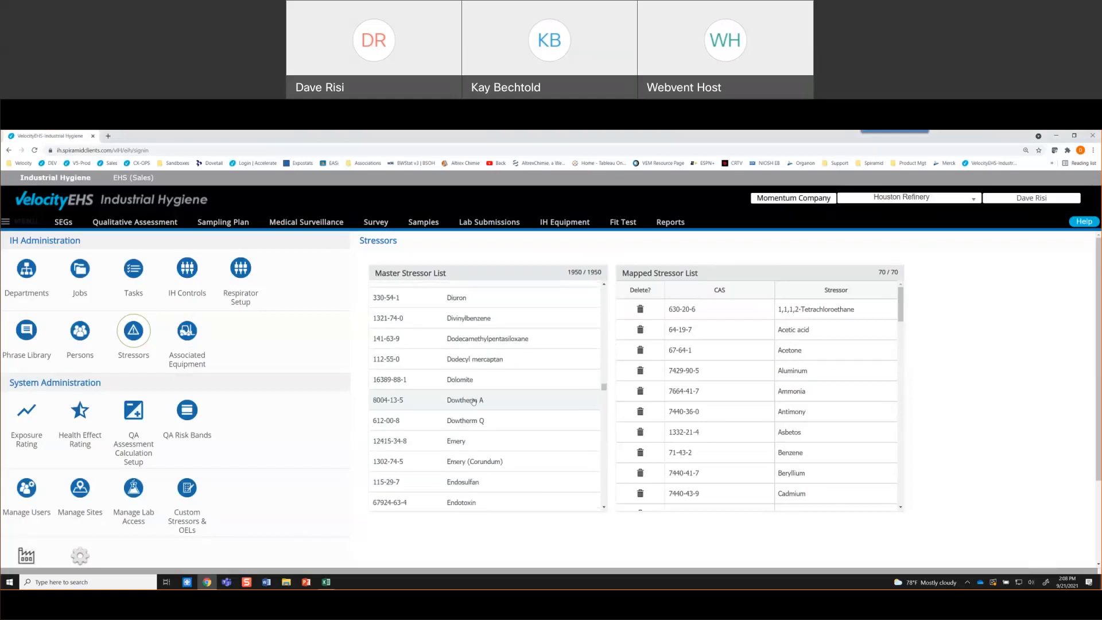
- Examine the regulatory OELs of the mapped stressor Acetone and close its details
left_click(810, 353)
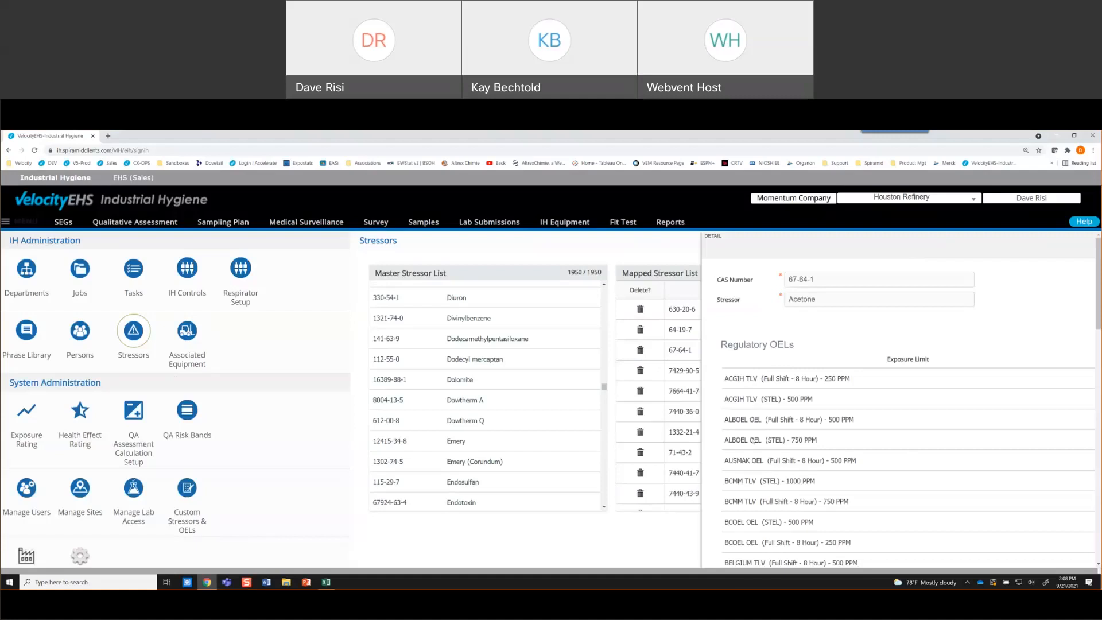
scroll(753, 440, "down", 1)
scroll(755, 488, "down", 1)
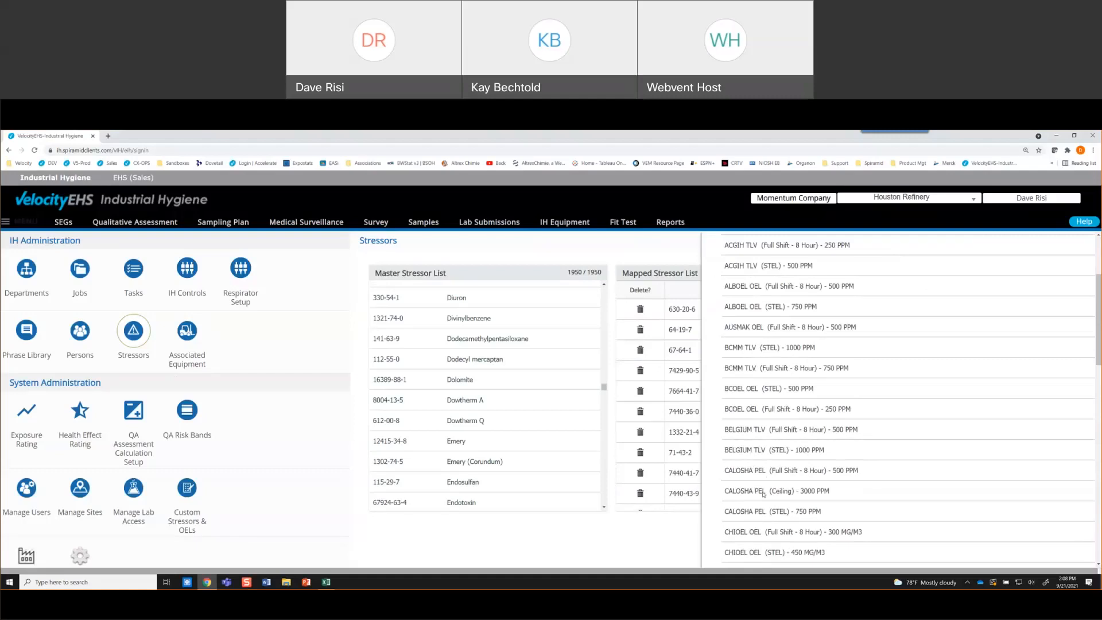
scroll(769, 517, "down", 5)
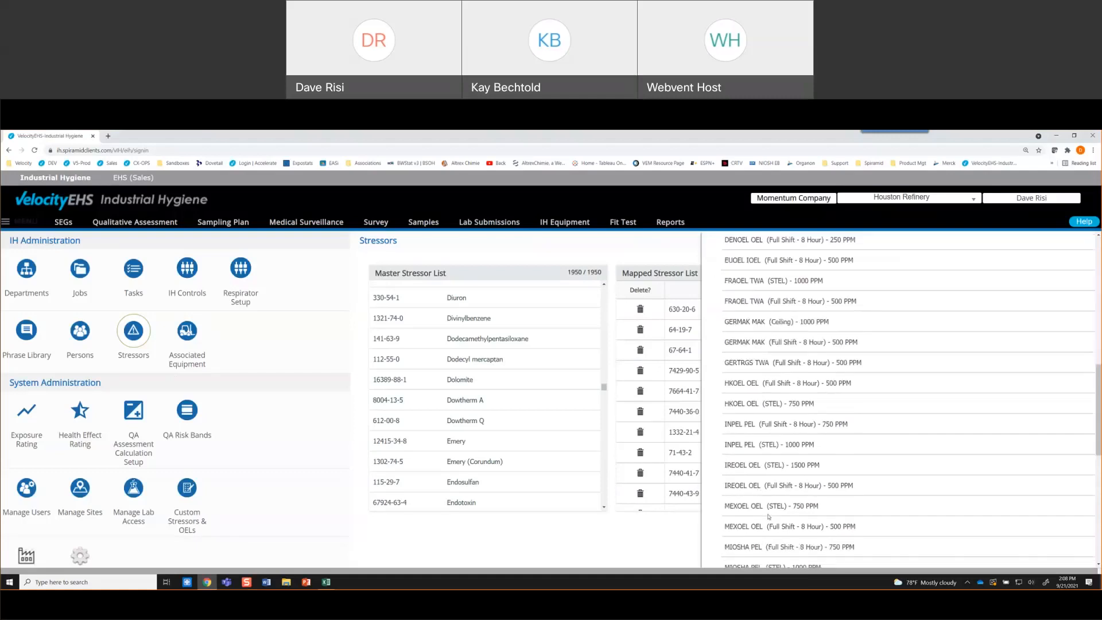
left_click(688, 544)
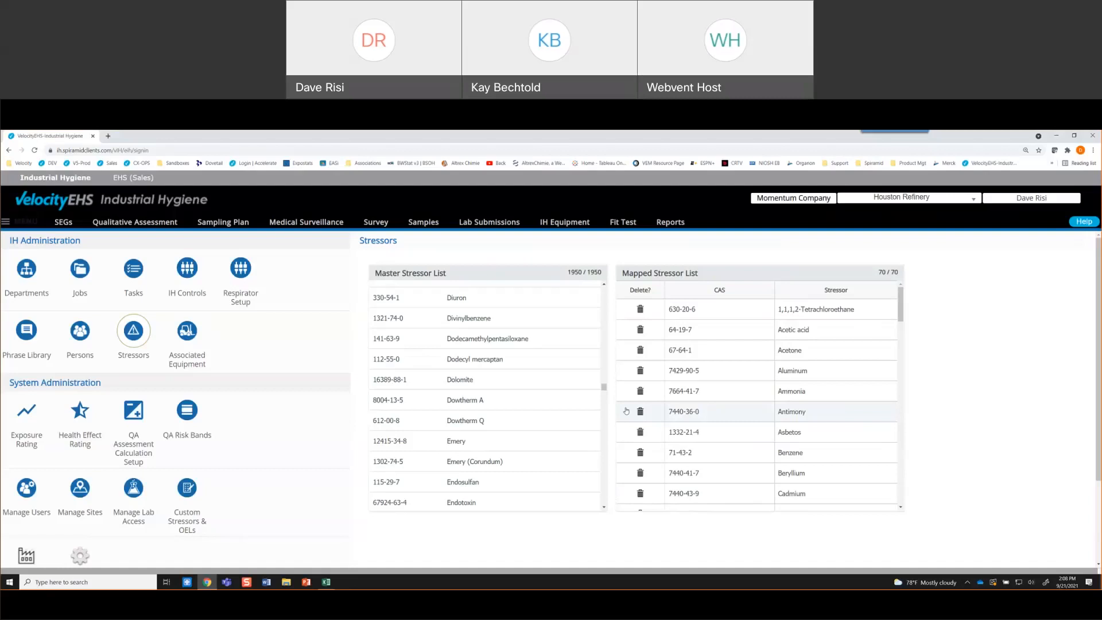
- List the open surveys and open the survey 2021-05-18-BTEX at Alky Unit
left_click(376, 223)
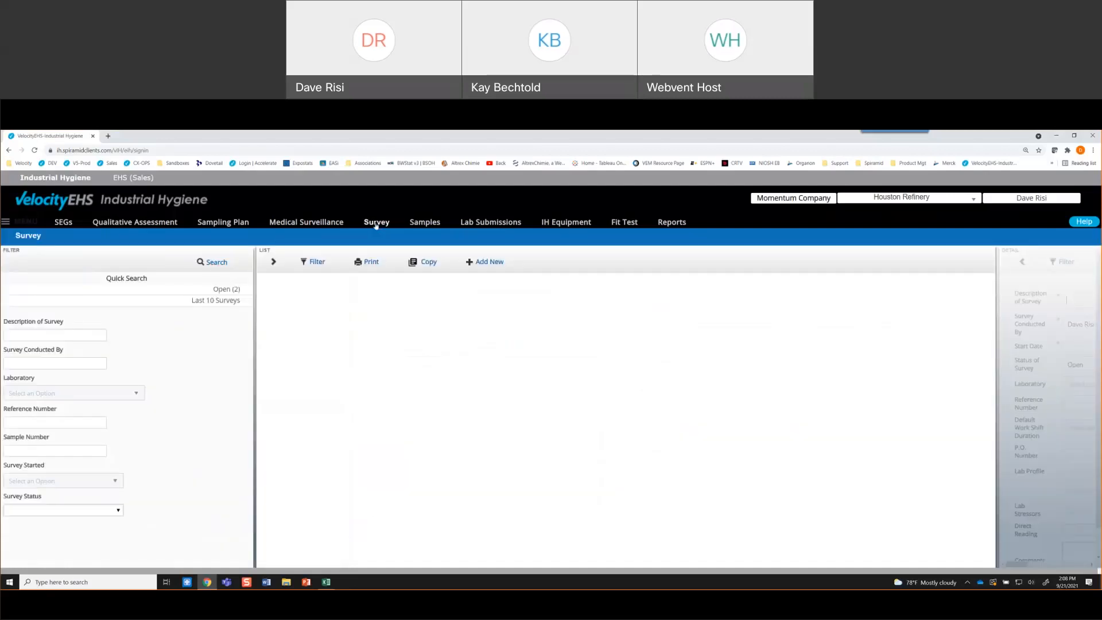
left_click(230, 289)
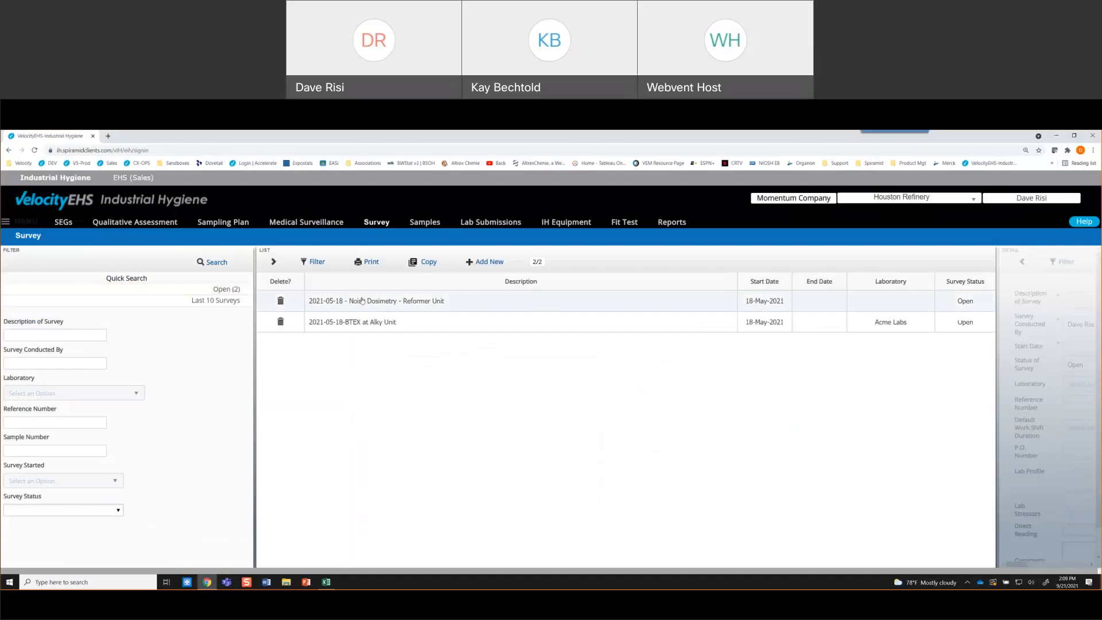
left_click(360, 325)
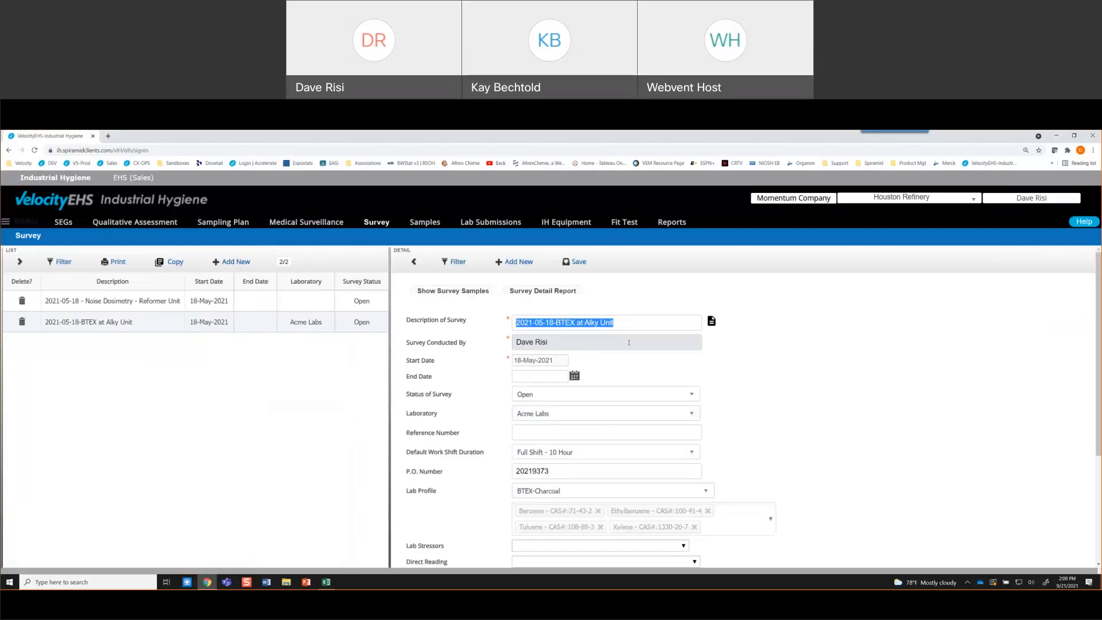
- View the Lab Results document attached to the BTEX survey and close the document and the attachment list
left_click(711, 322)
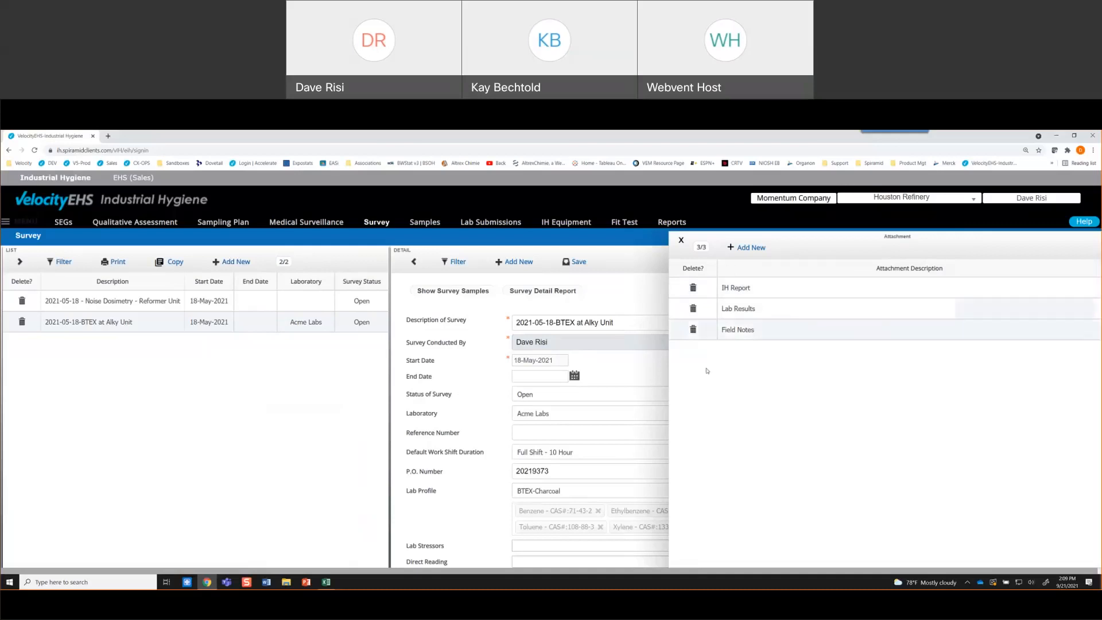
left_click(748, 309)
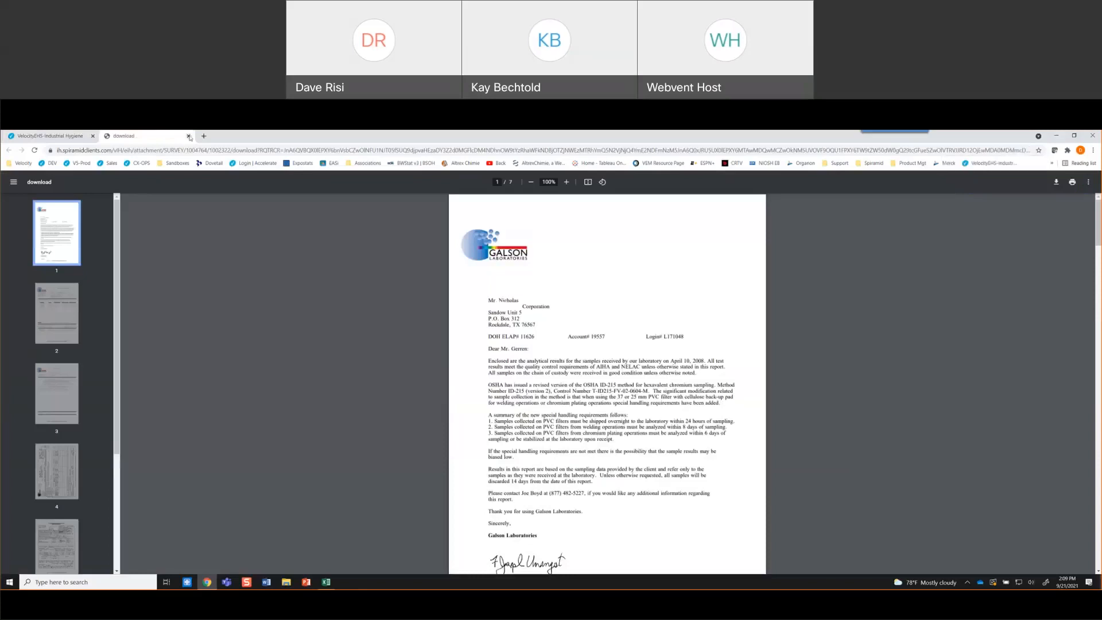
left_click(188, 136)
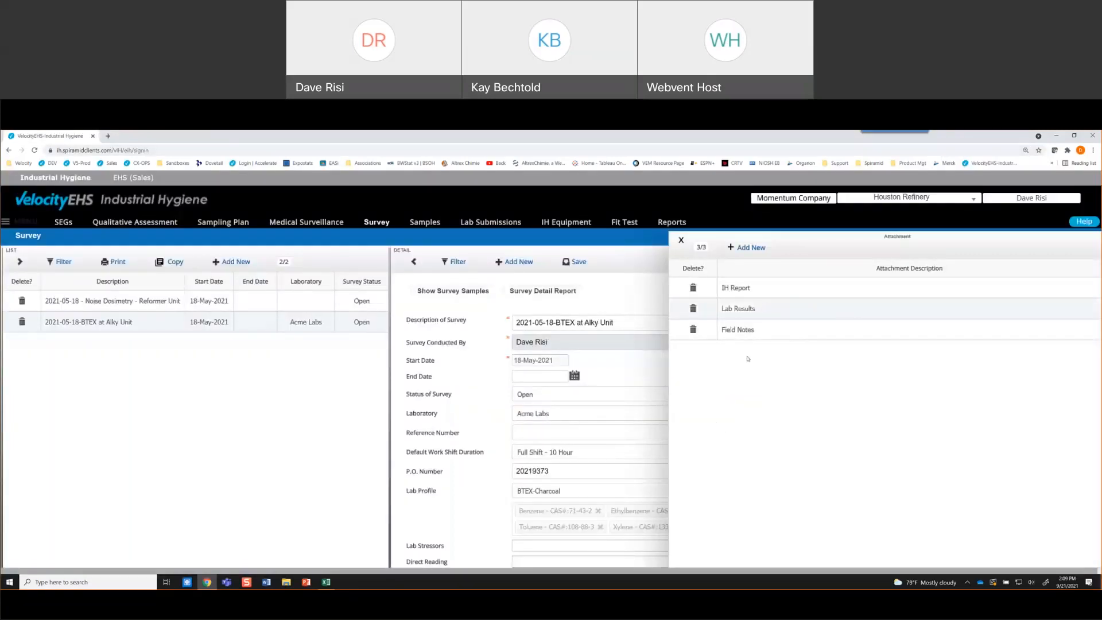
left_click(681, 240)
- Try the lab profiles 9 Metal Scan (air) and Resp Dust w/Silica (Qtz, Crist, Trid) - MSHA on the survey, and return it to BTEX-Charcoal
scroll(645, 338, "down", 2)
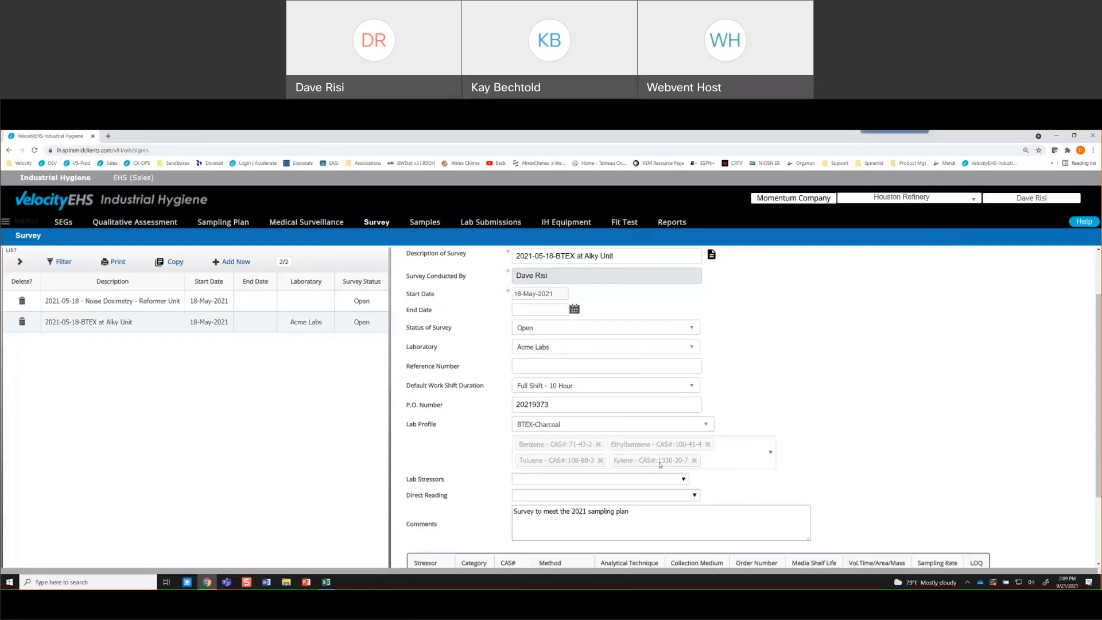
left_click(613, 425)
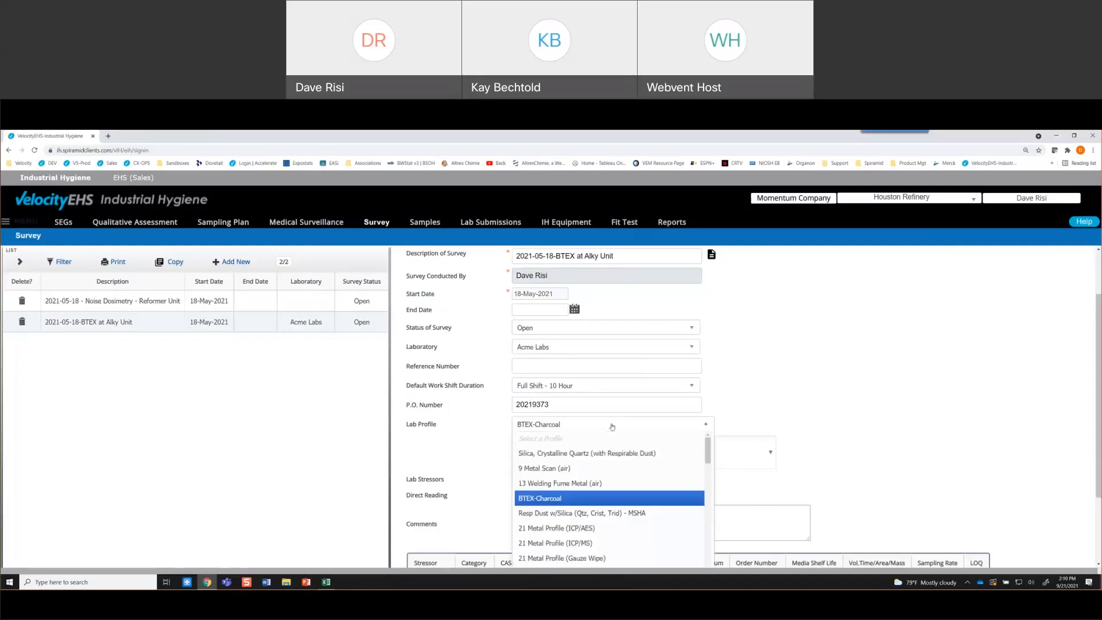
left_click(555, 467)
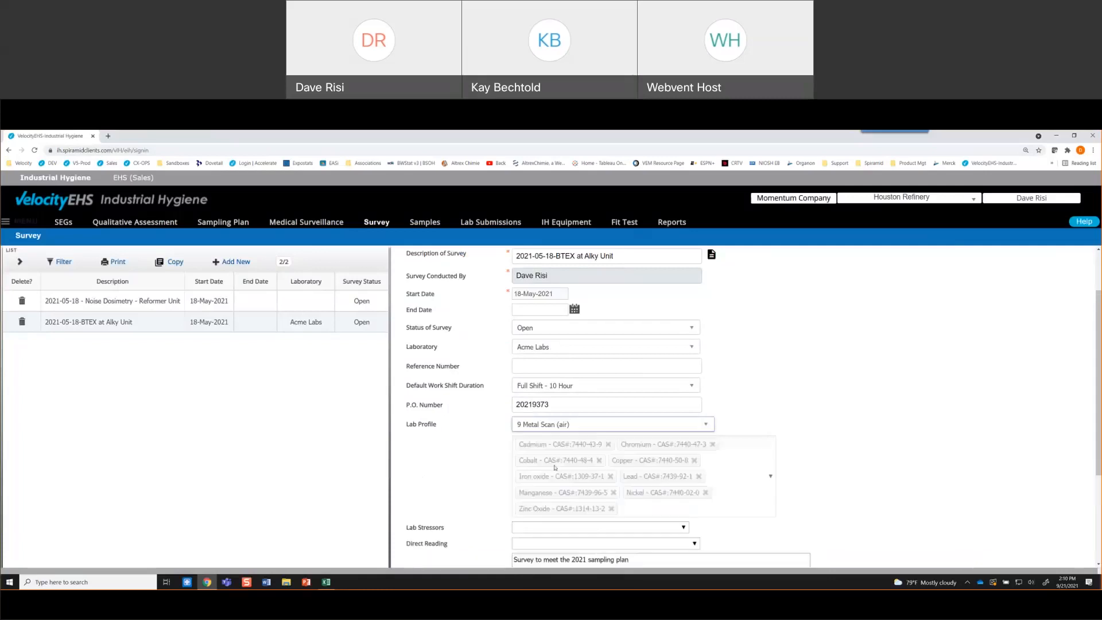
left_click(630, 427)
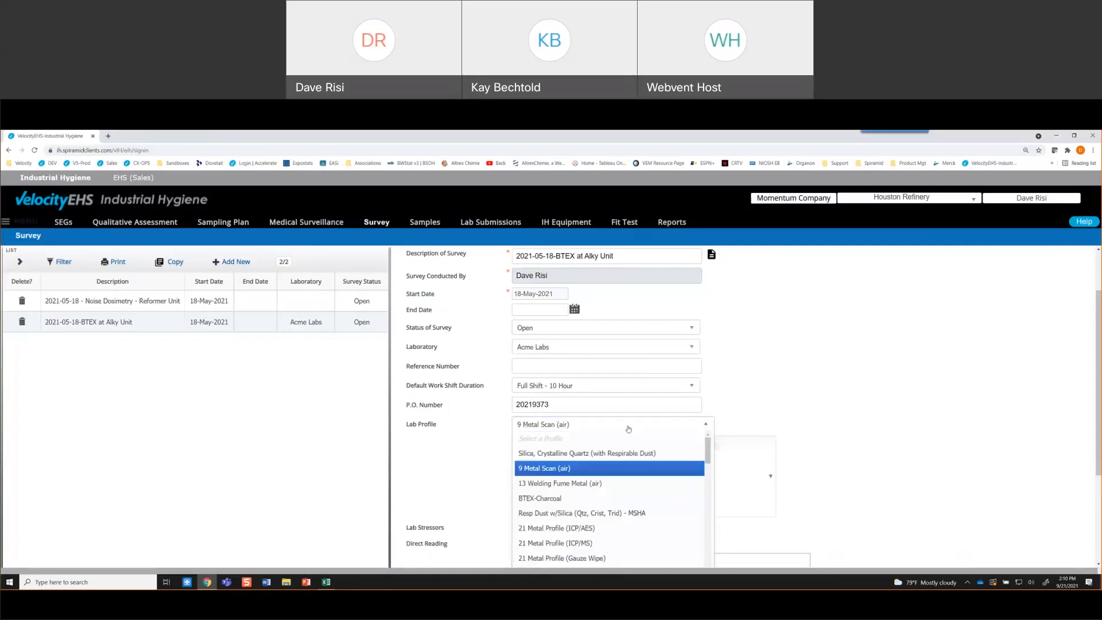
left_click(593, 517)
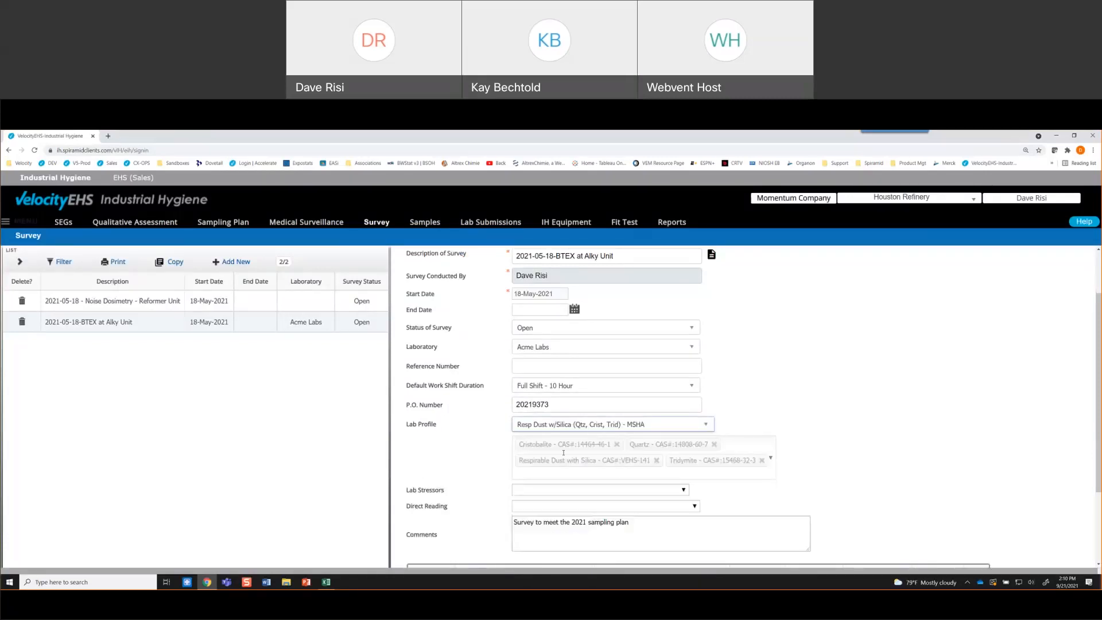
left_click(682, 425)
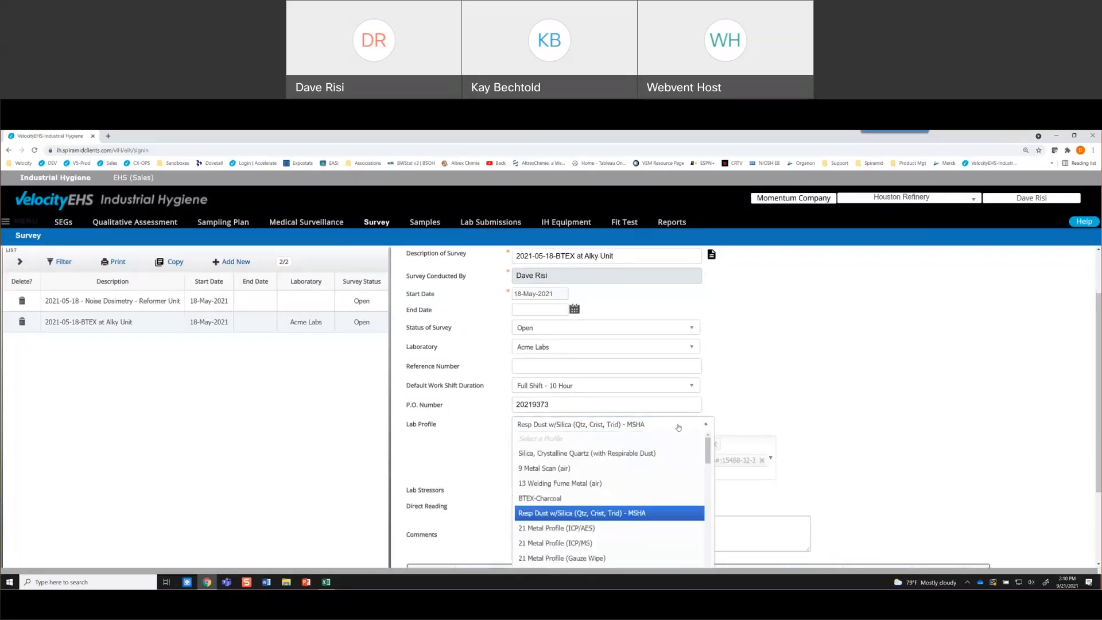
left_click(581, 497)
- Review the methods, collection media and sampling rates given for the BTEX-Charcoal stressors in the survey
scroll(815, 444, "down", 1)
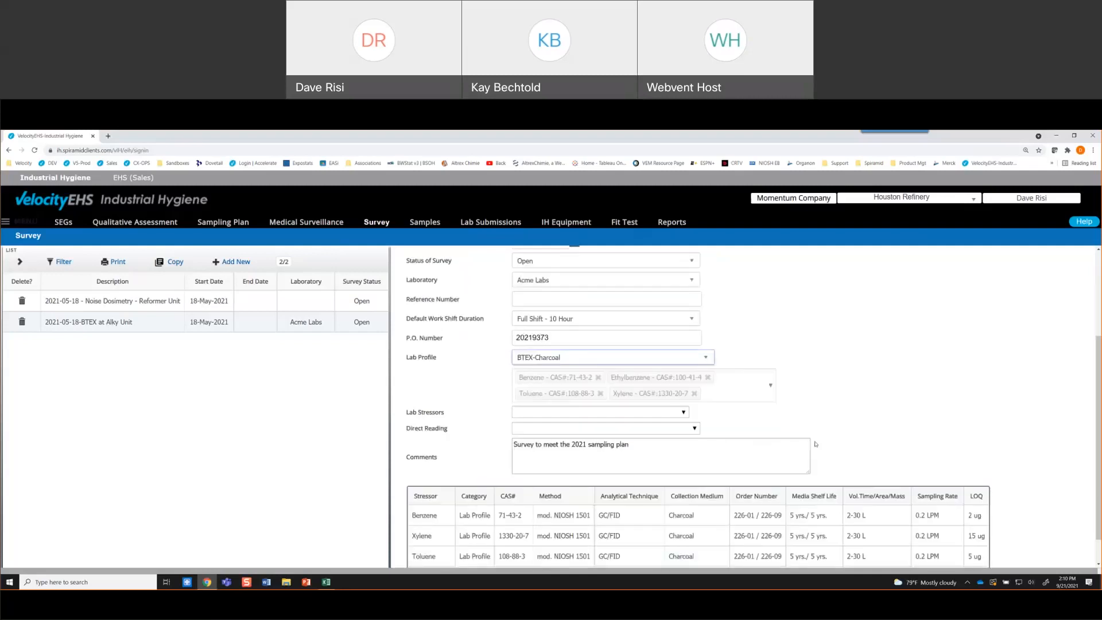
scroll(563, 386, "down", 1)
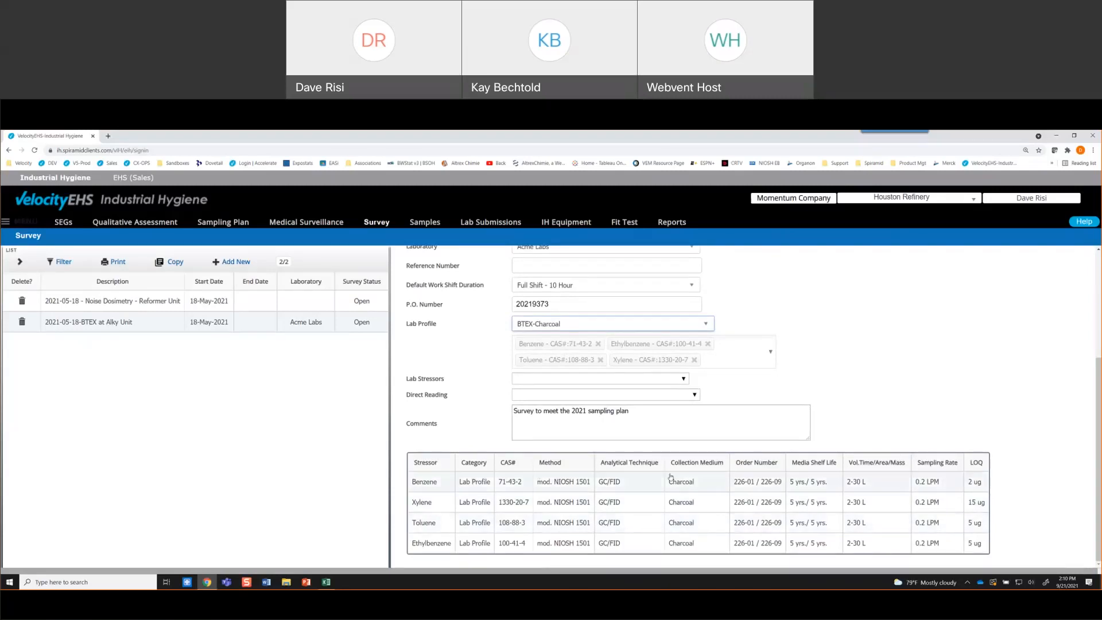
scroll(669, 476, "up", 5)
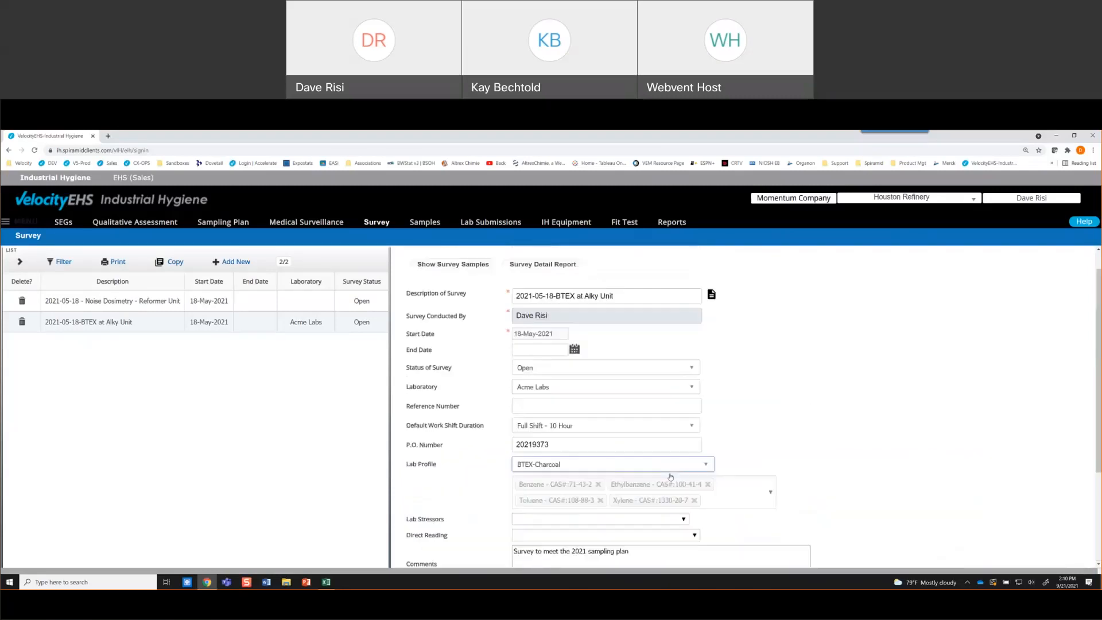
- Open the draft lab submission for the 2021-05-18-BTEX at Alky Unit survey and review its report details, samples and analytes
left_click(492, 223)
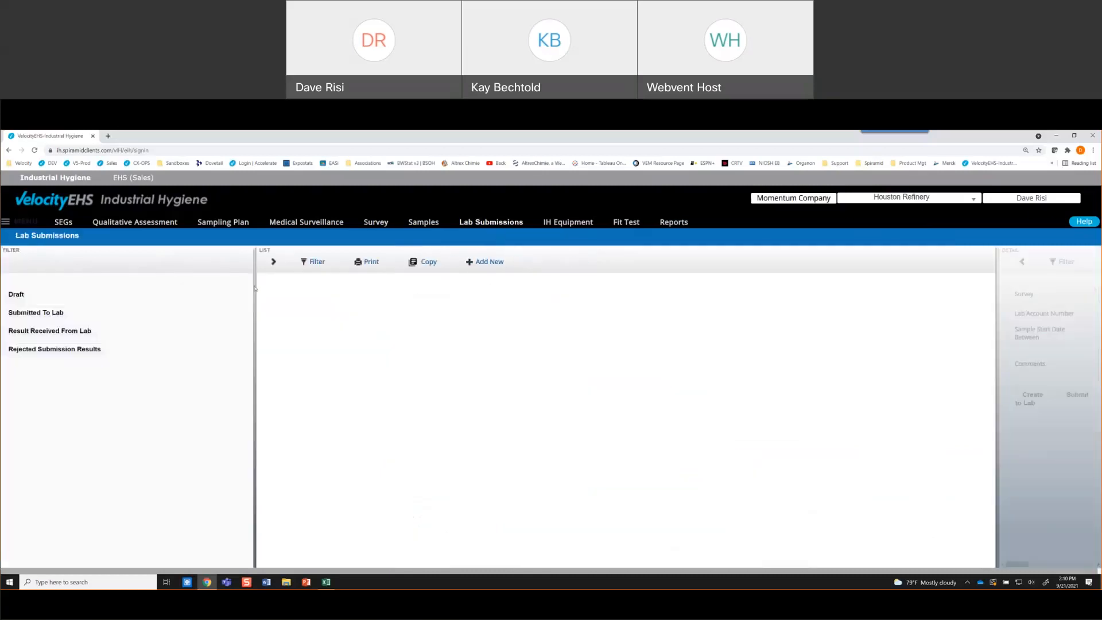
left_click(11, 294)
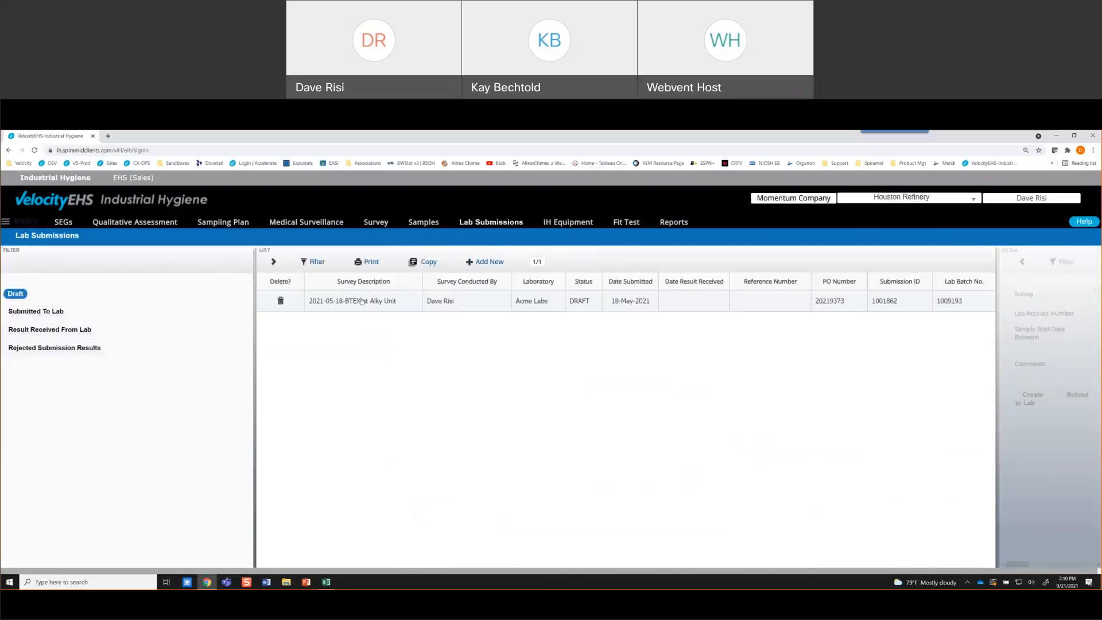
left_click(361, 300)
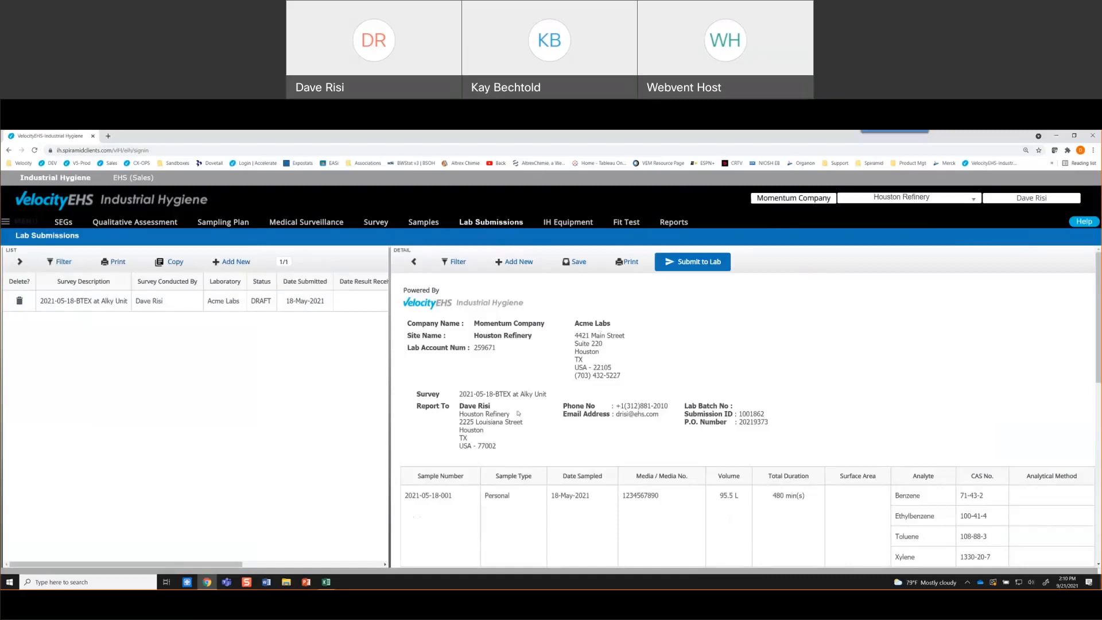
scroll(607, 422, "down", 1)
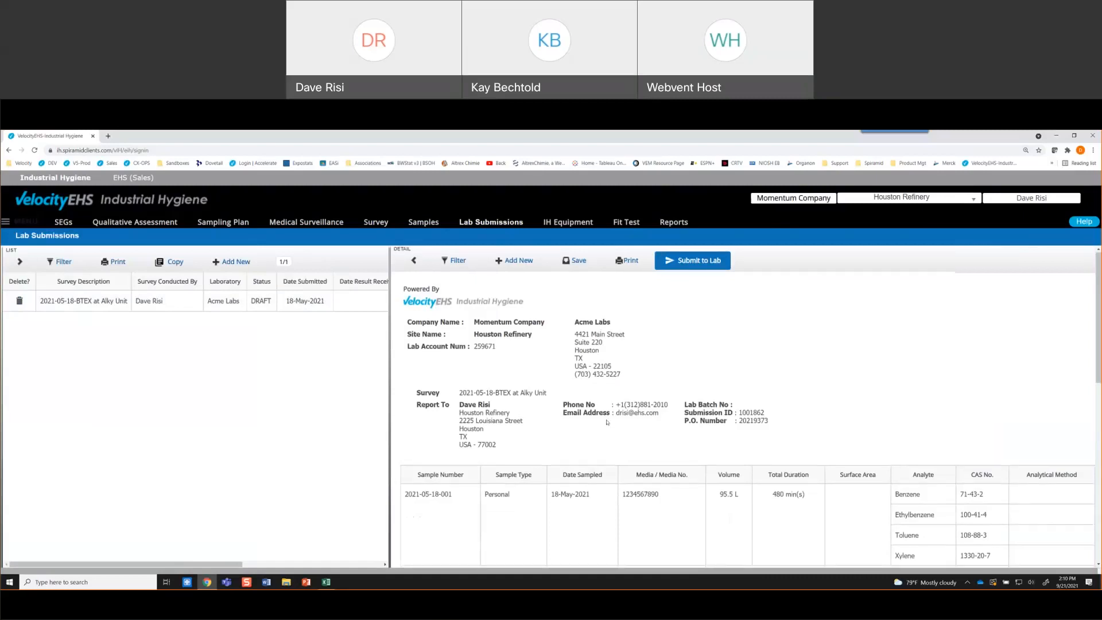
scroll(607, 422, "down", 3)
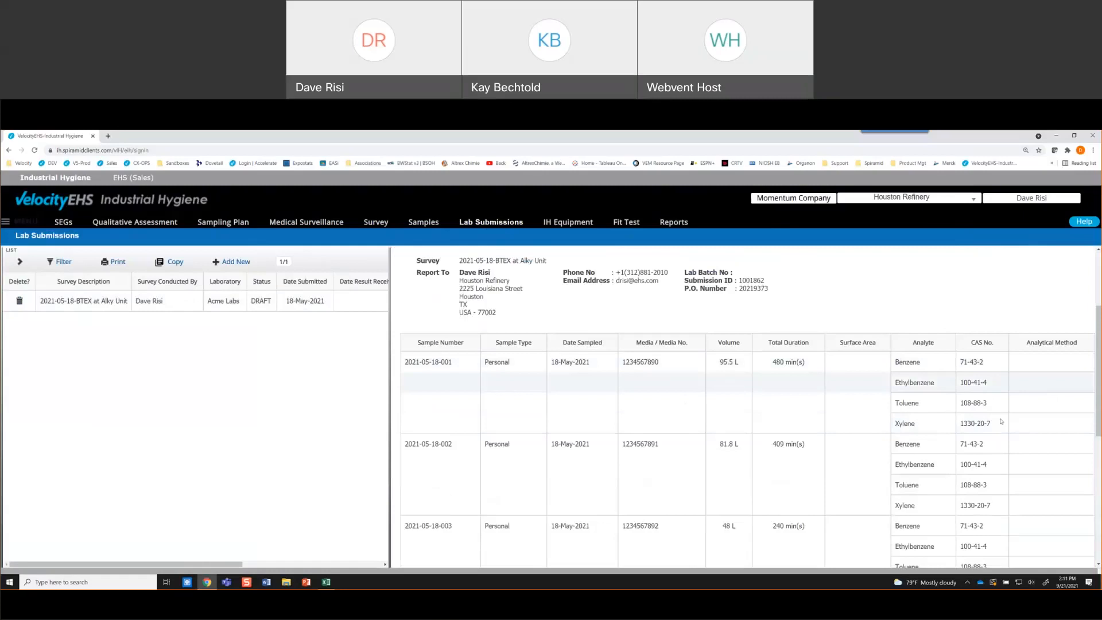
scroll(794, 463, "up", 3)
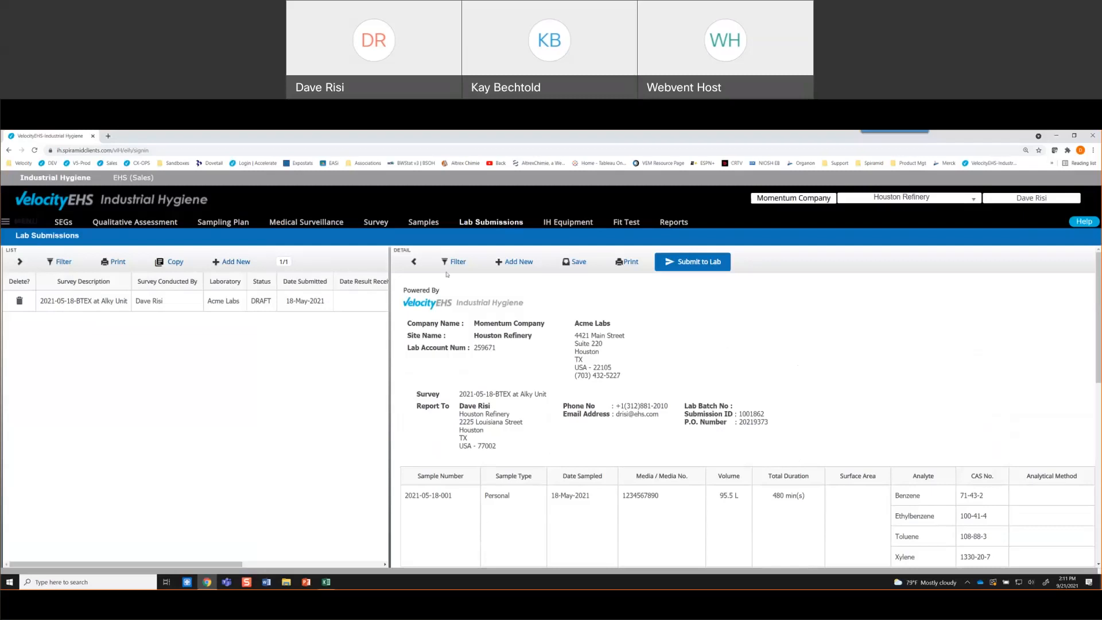
- Open the BTEX at Alky Unit submission among the results received from the lab to view its analyte results
left_click(495, 222)
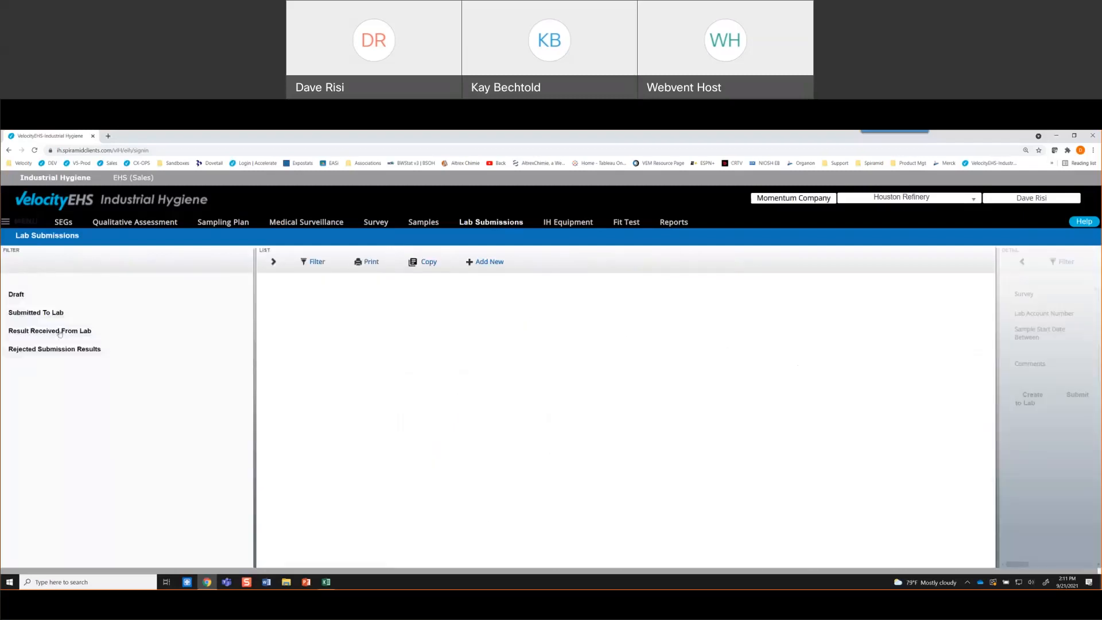
left_click(60, 331)
left_click(372, 305)
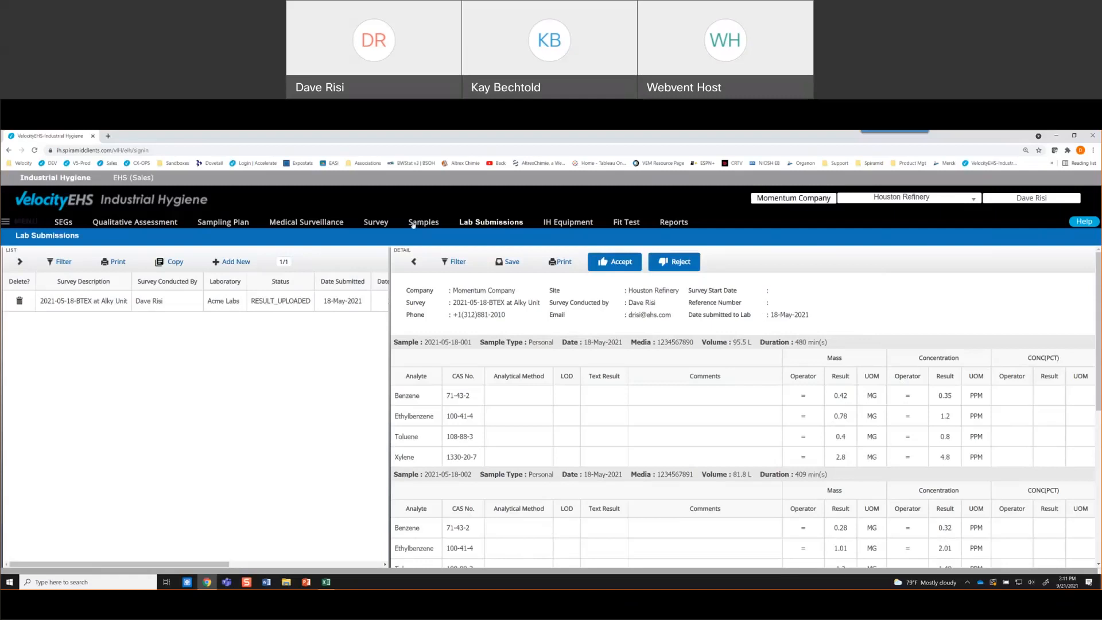
- List all samples, set the sample type filter to Personal, and look through the remaining sample filter fields
left_click(419, 223)
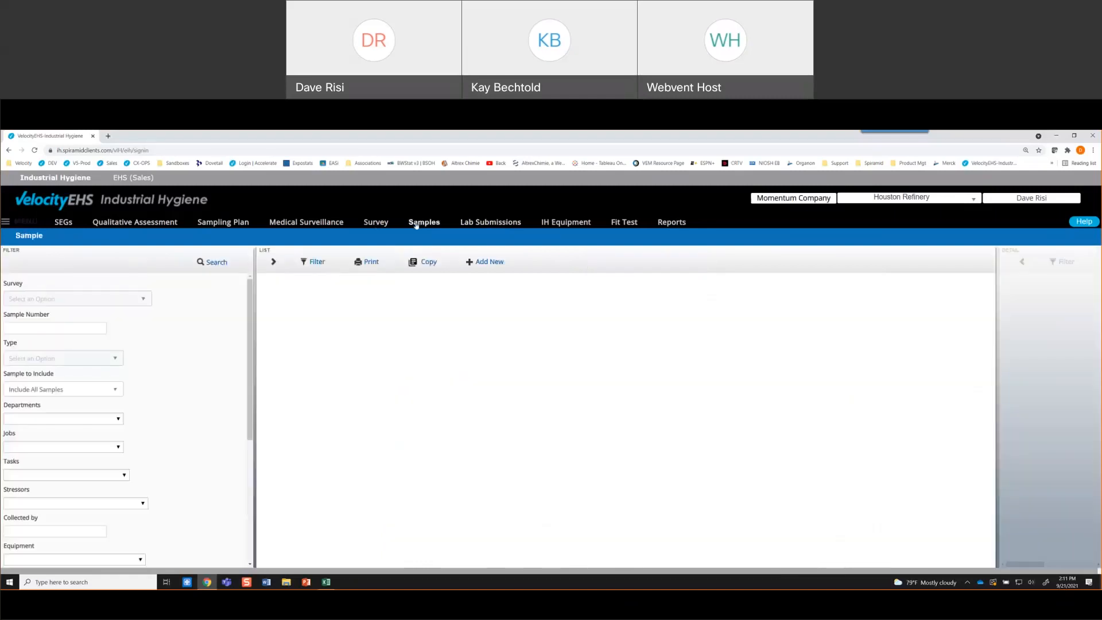
left_click(225, 261)
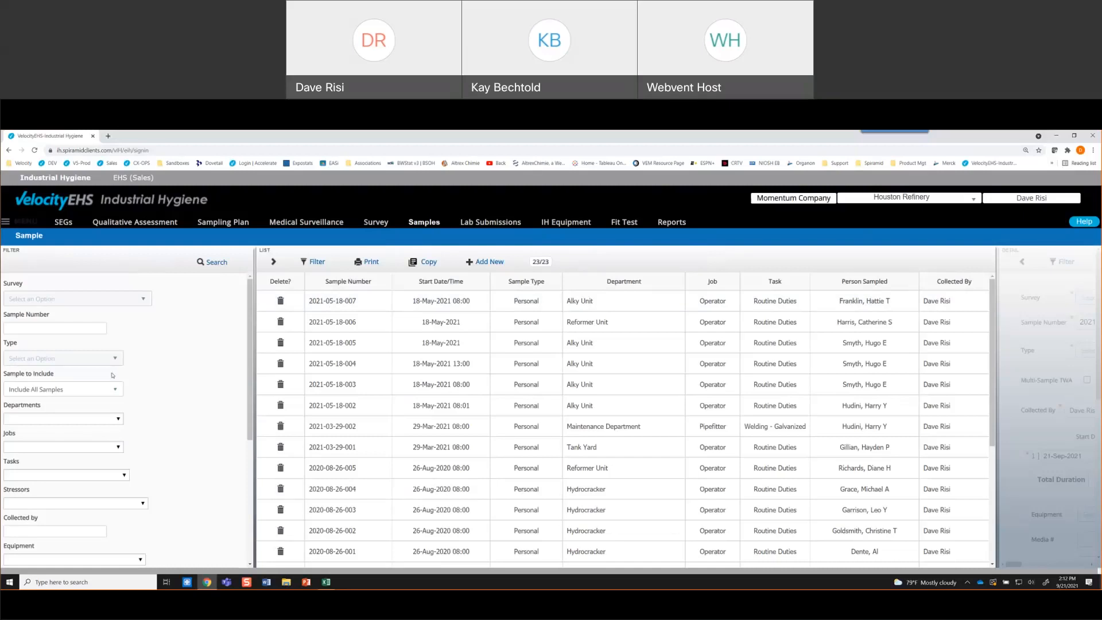
left_click(76, 361)
left_click(32, 432)
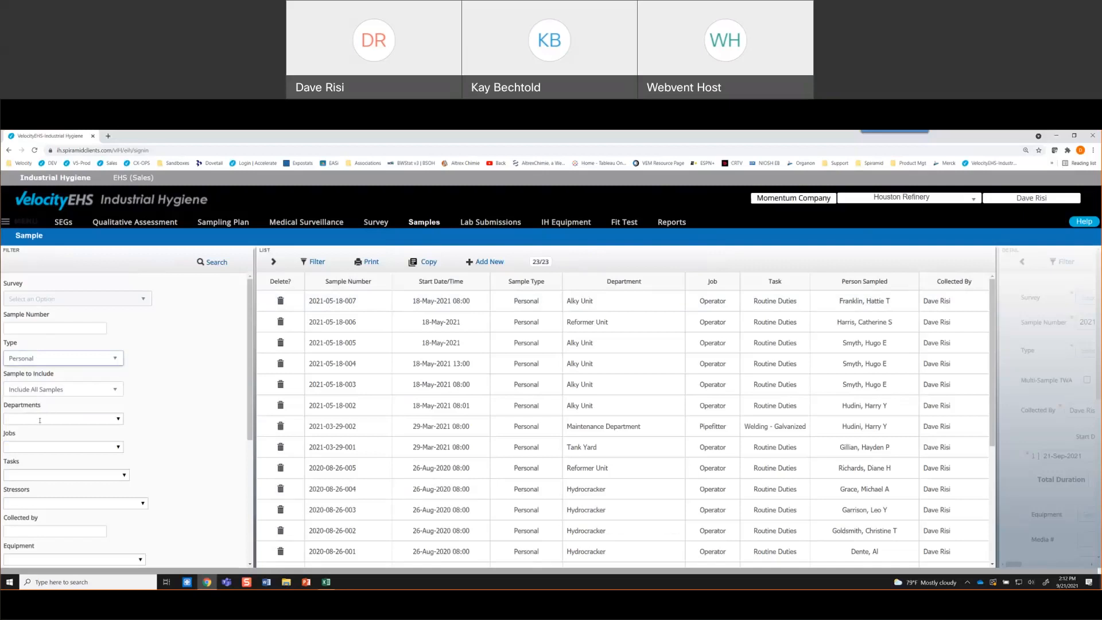
scroll(49, 446, "down", 1)
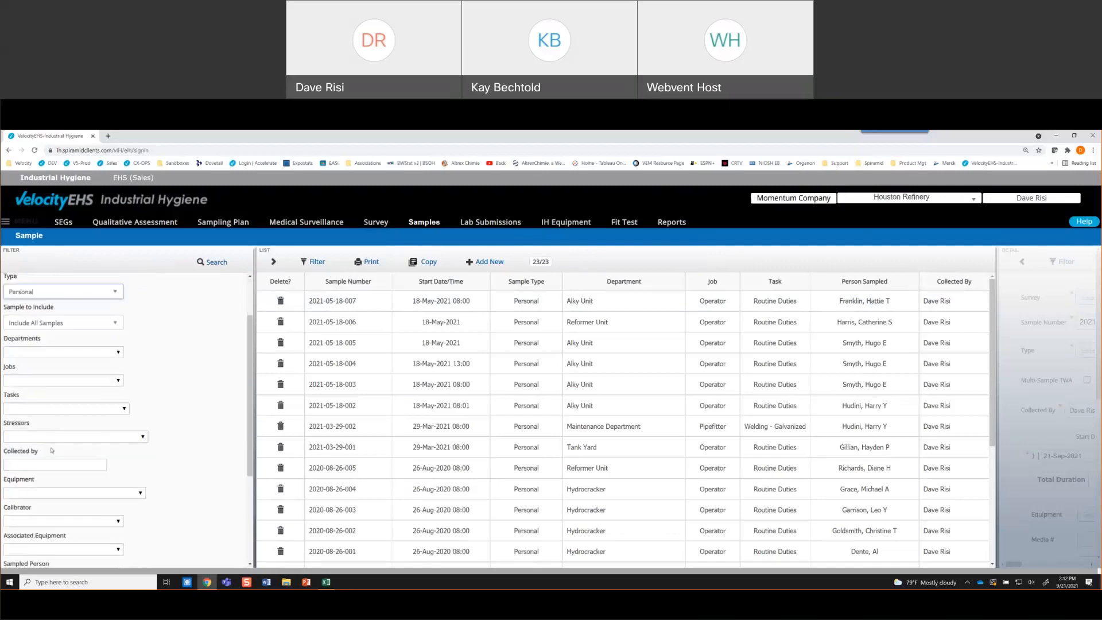
scroll(52, 459, "down", 2)
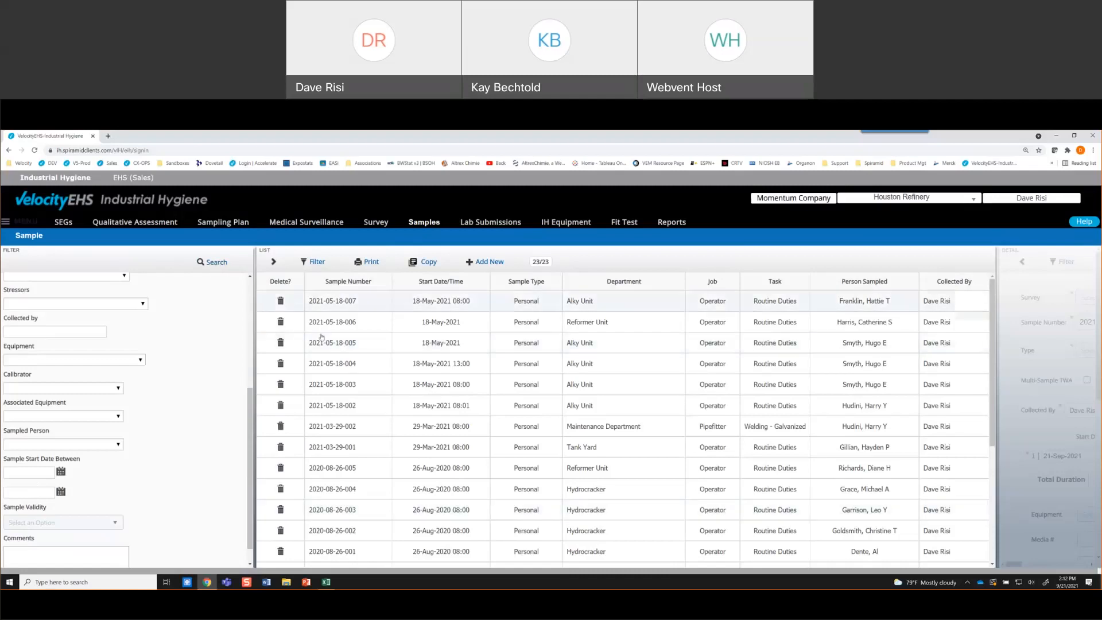
left_click(342, 302)
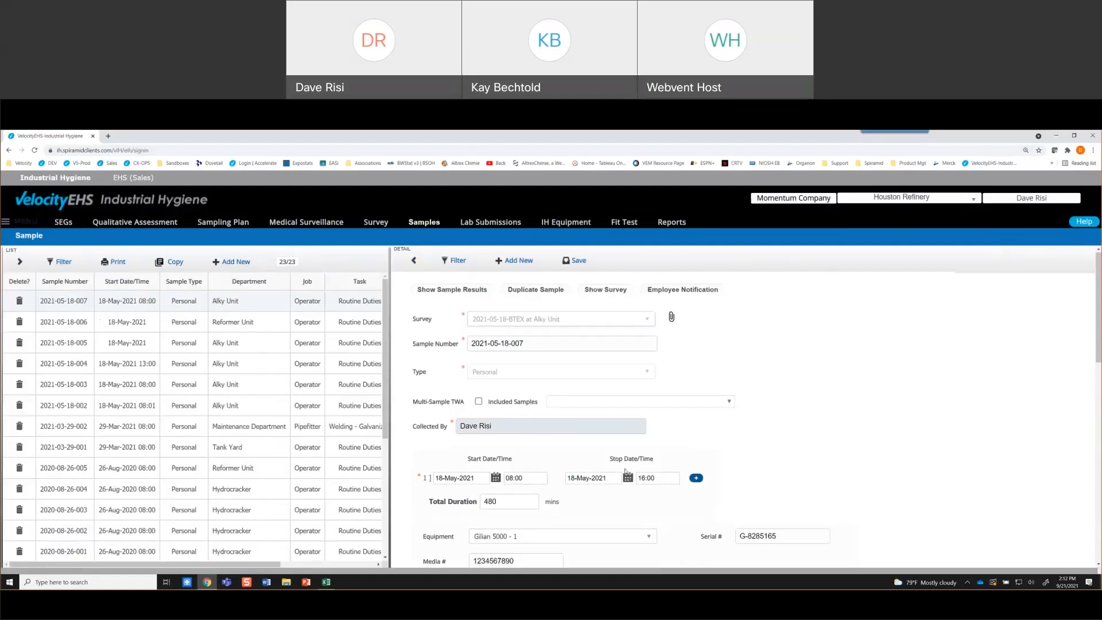
scroll(625, 470, "down", 10)
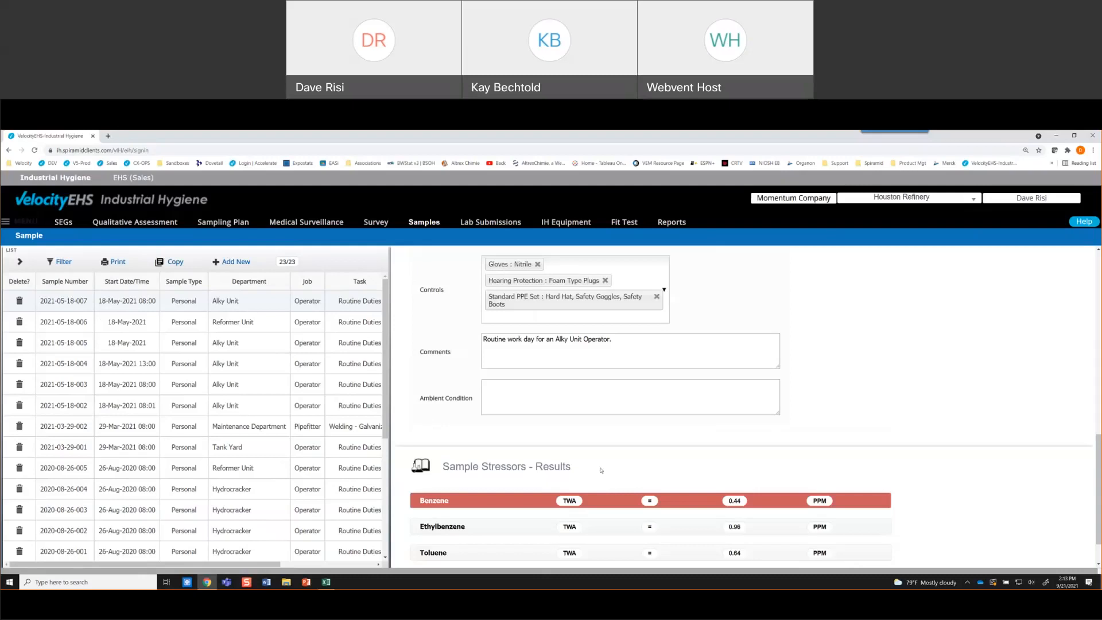
scroll(600, 470, "up", 10)
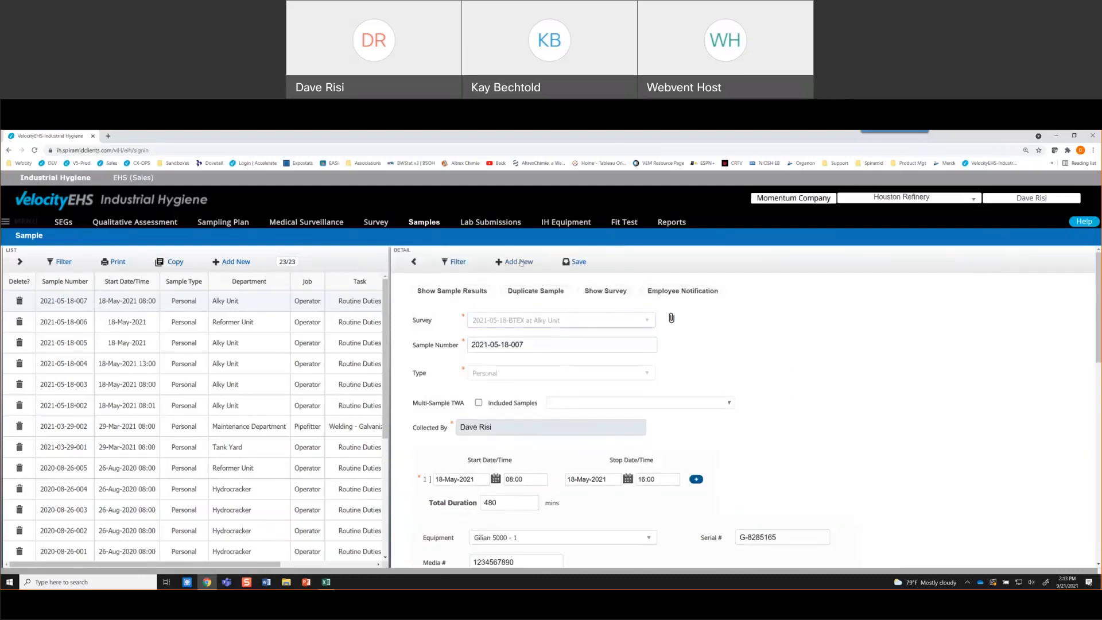
- Start a new sample and try the Wipe and Personal sample types on its form
left_click(519, 262)
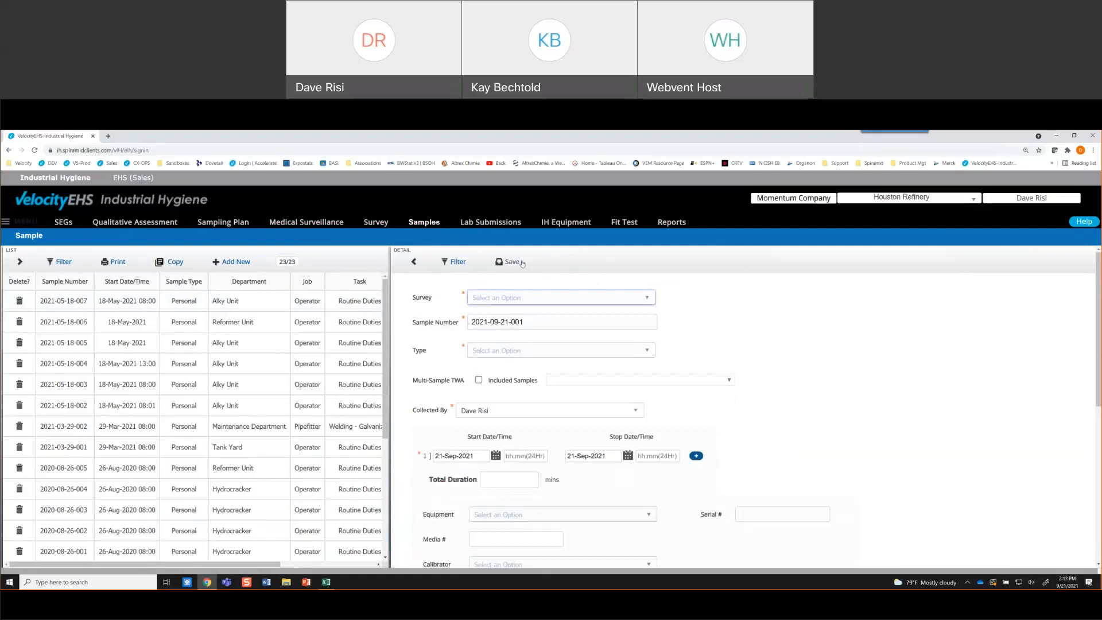
left_click(497, 351)
left_click(494, 429)
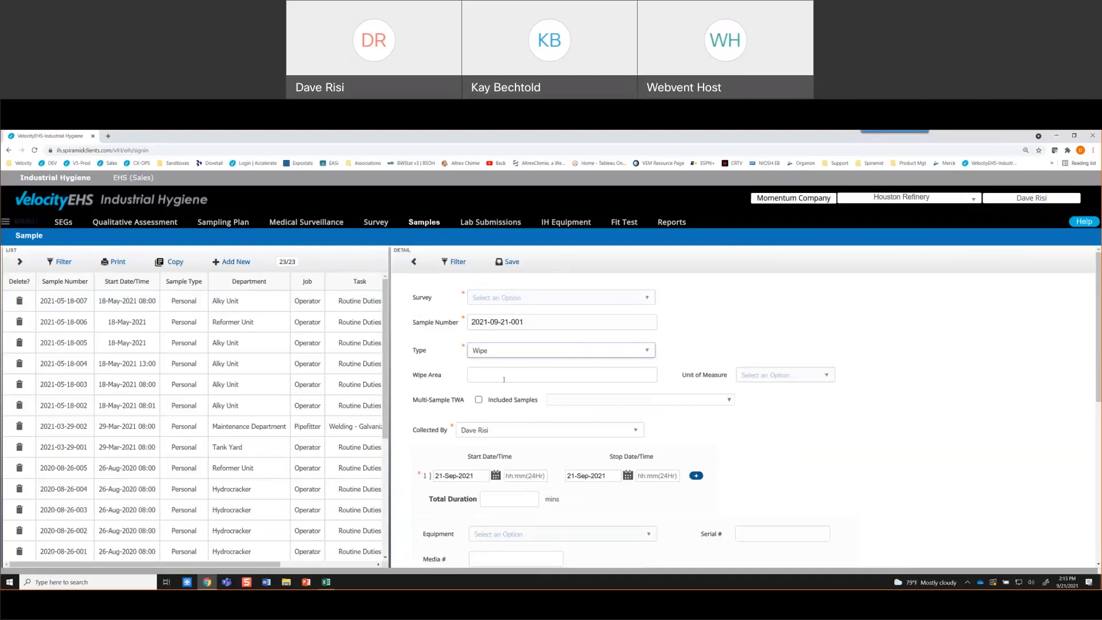
left_click(505, 351)
left_click(490, 413)
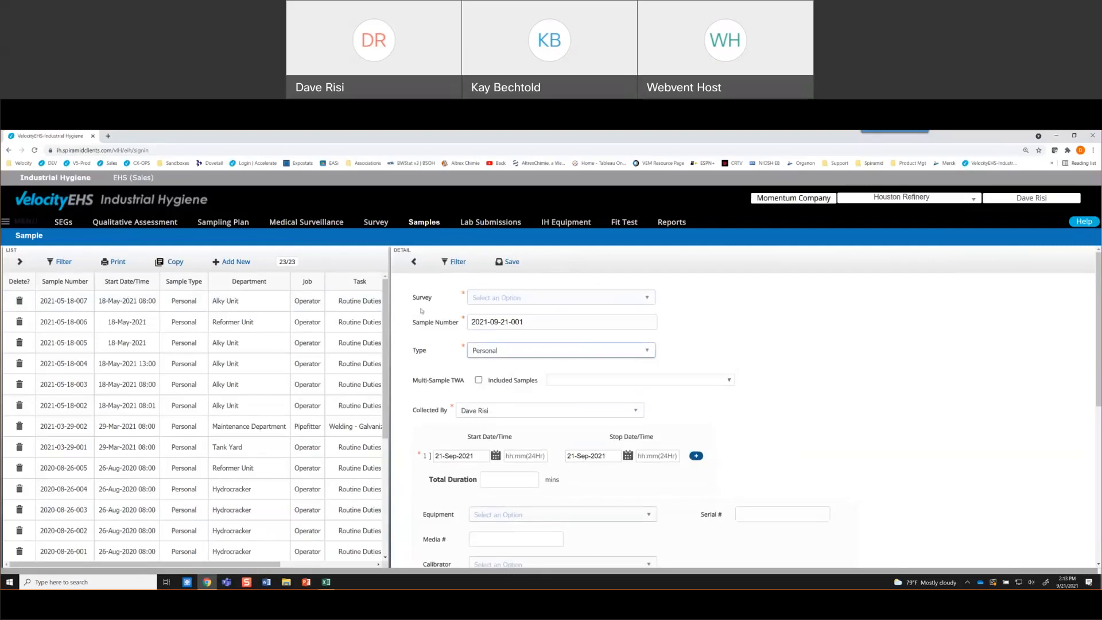
left_click(125, 302)
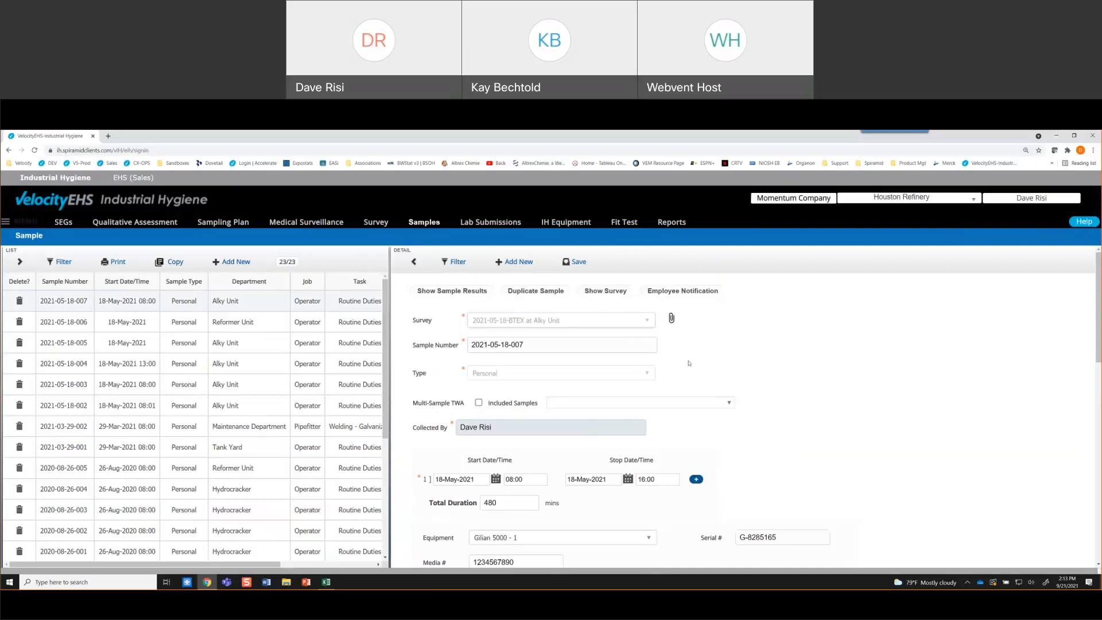
scroll(689, 363, "down", 2)
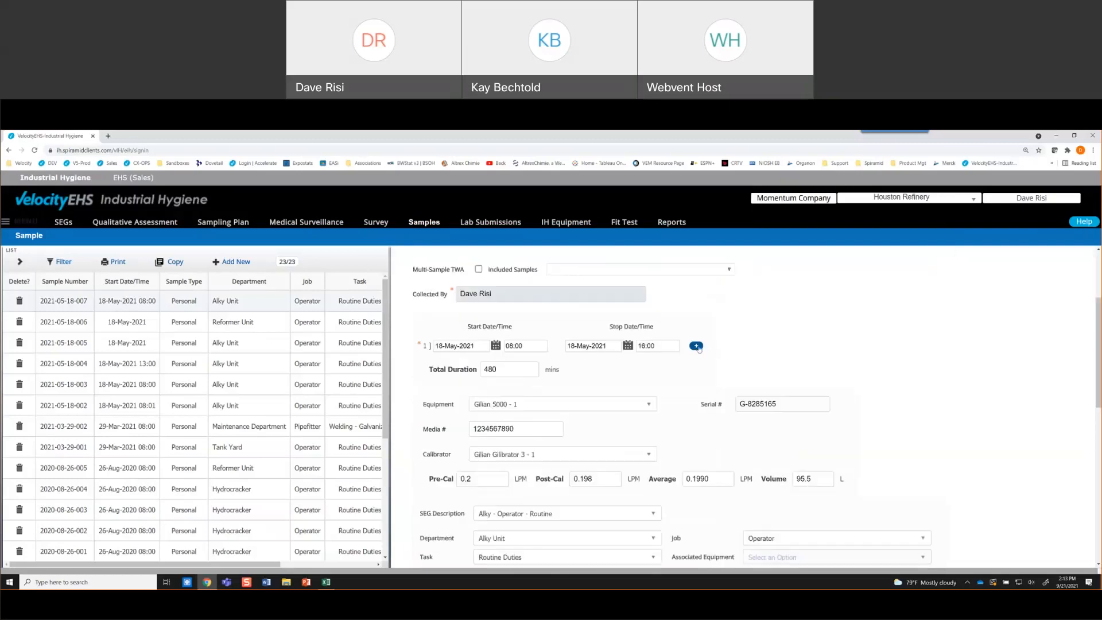
left_click(698, 346)
left_click(718, 362)
left_click_drag(497, 371, 474, 373)
- Review the sample's equipment, calibration, SEG, work shift duration, unsampled-time treatment for TWAs, controls, comments and stressor results
scroll(782, 484, "down", 3)
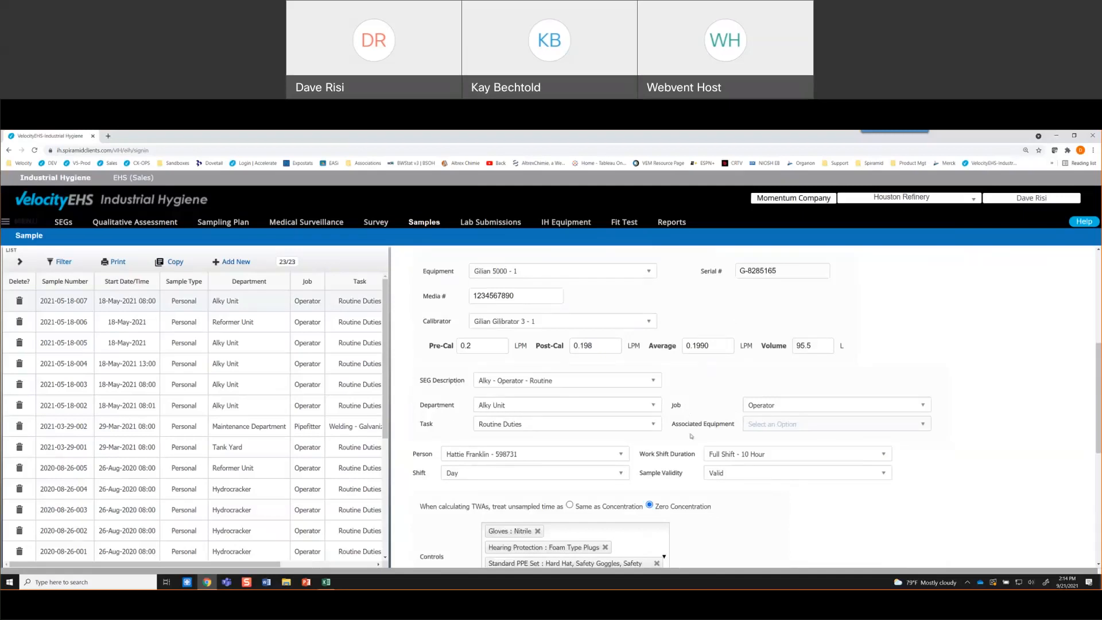
scroll(690, 436, "down", 1)
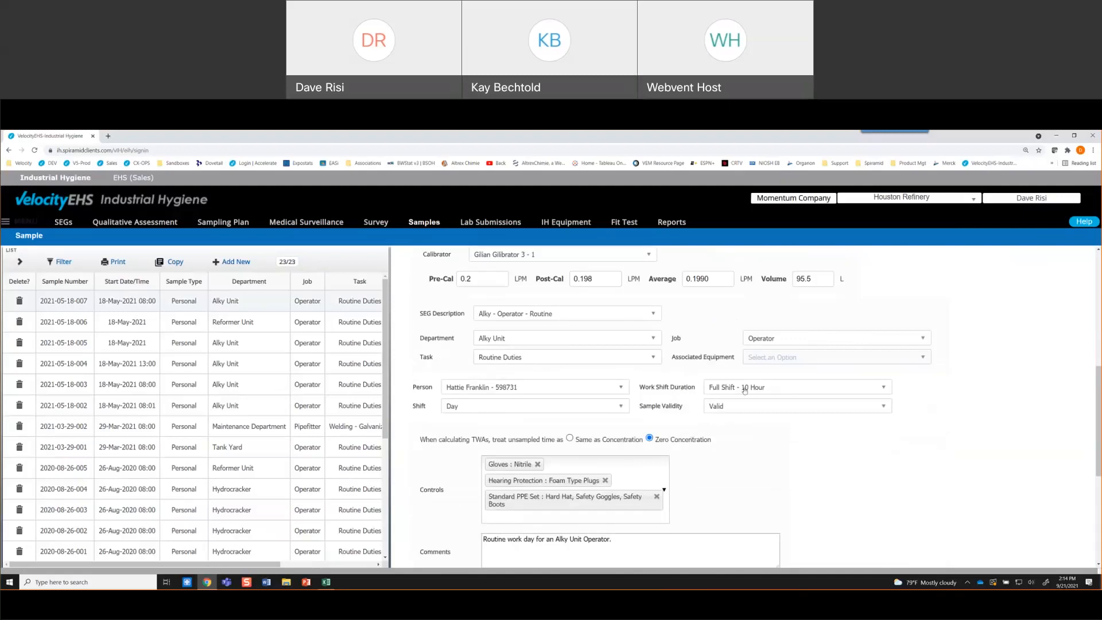
scroll(757, 392, "up", 3)
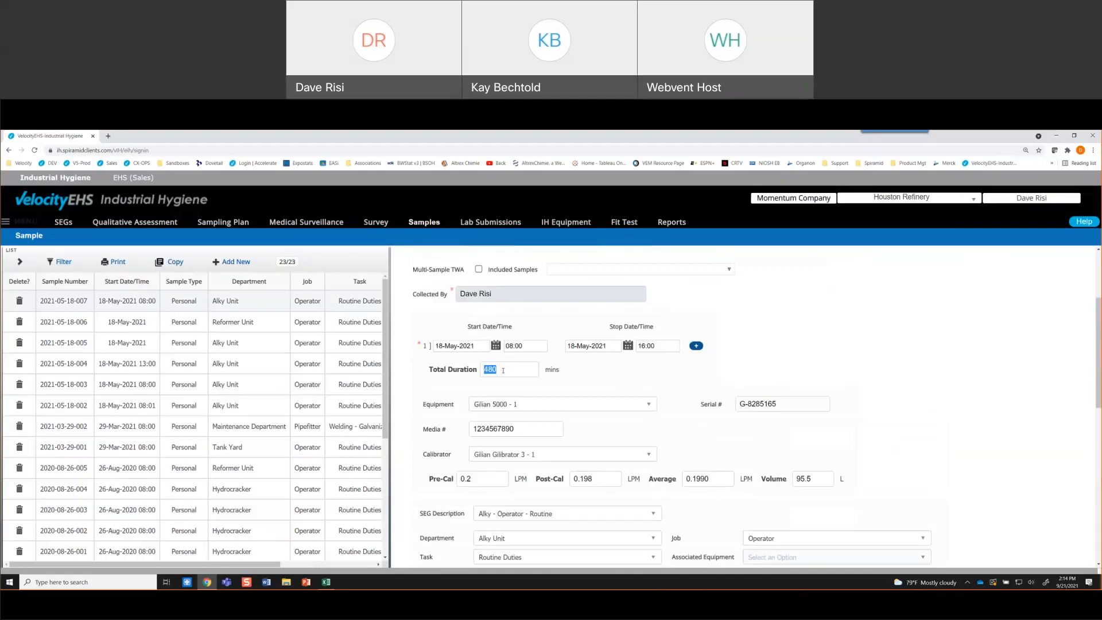
scroll(502, 371, "down", 1)
scroll(502, 371, "down", 3)
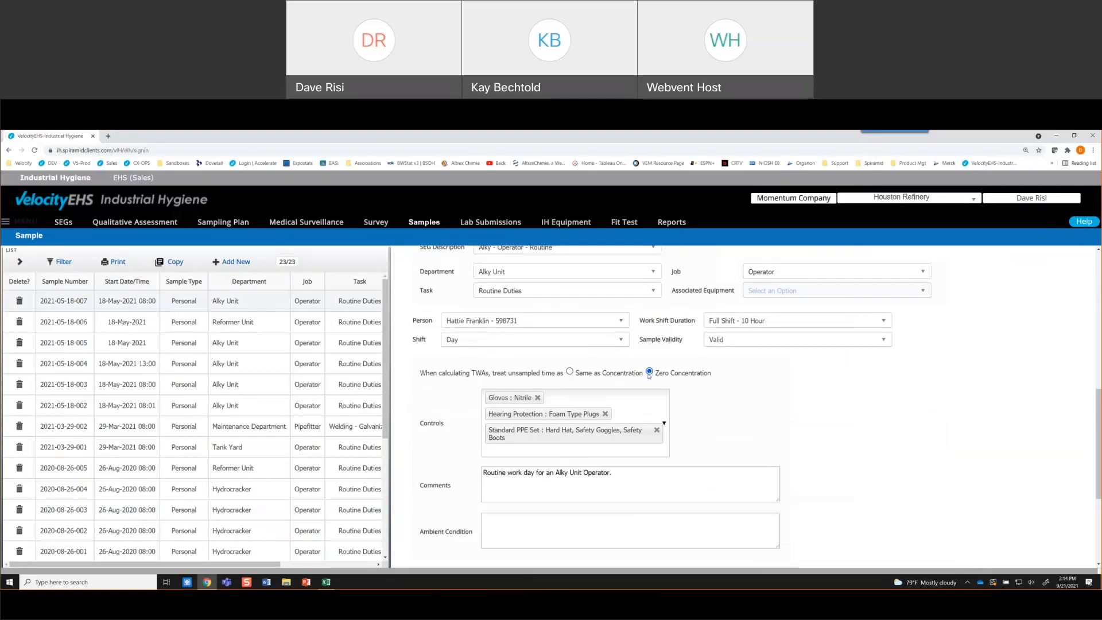
scroll(463, 430, "down", 3)
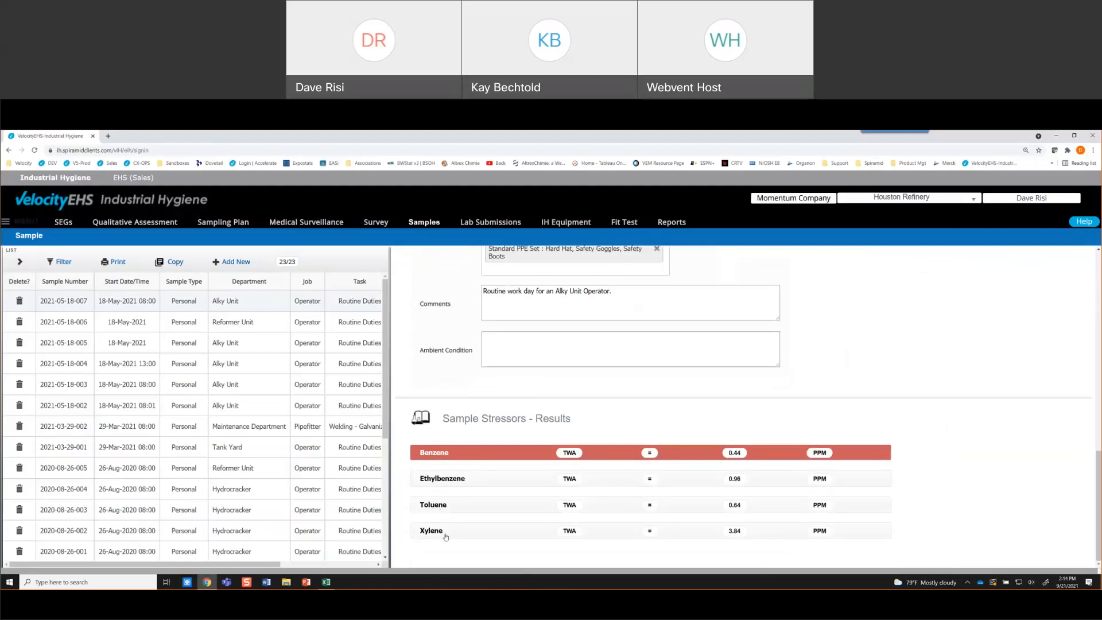
- Expand the Benzene and Ethylbenzene results to examine their exposure limits, shift adjusted OELs and concentrations, and collapse them
left_click(431, 453)
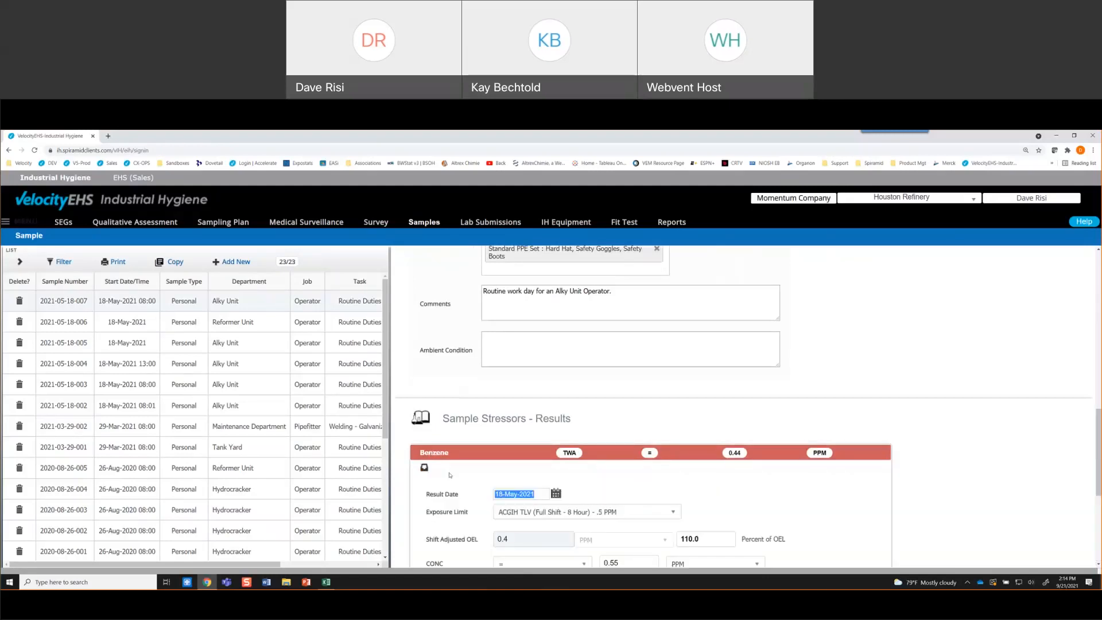
scroll(464, 496, "down", 3)
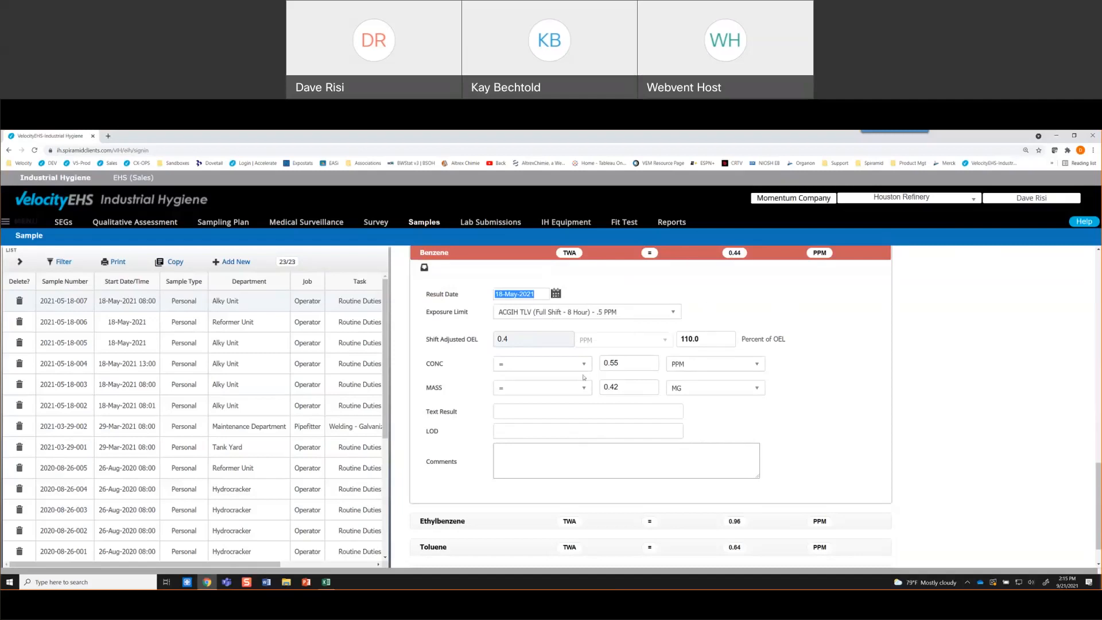
scroll(584, 377, "down", 1)
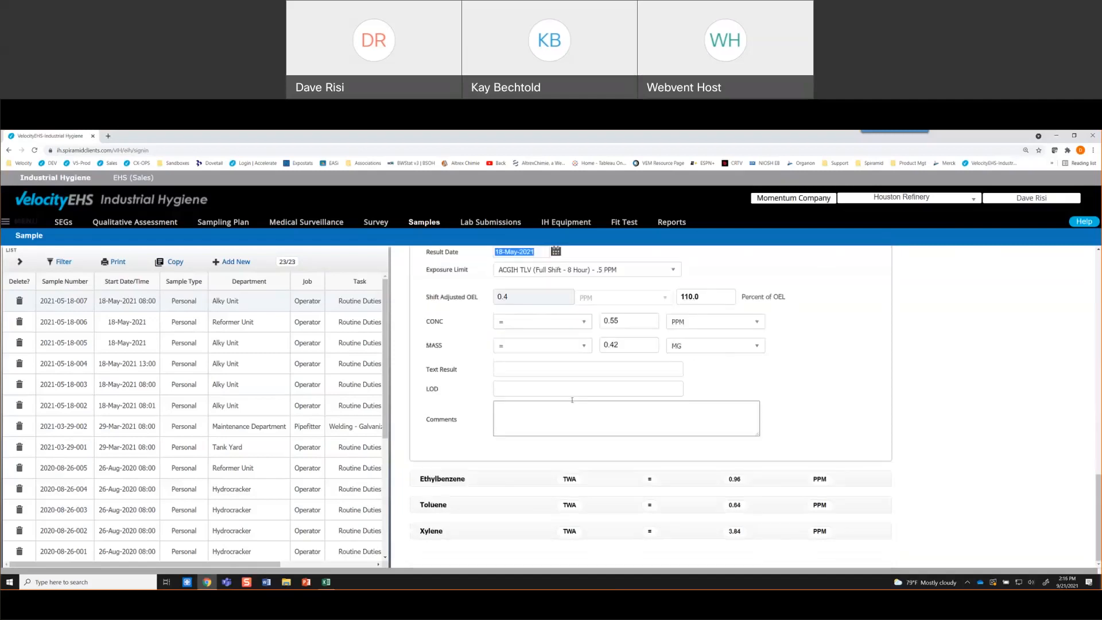
left_click(450, 479)
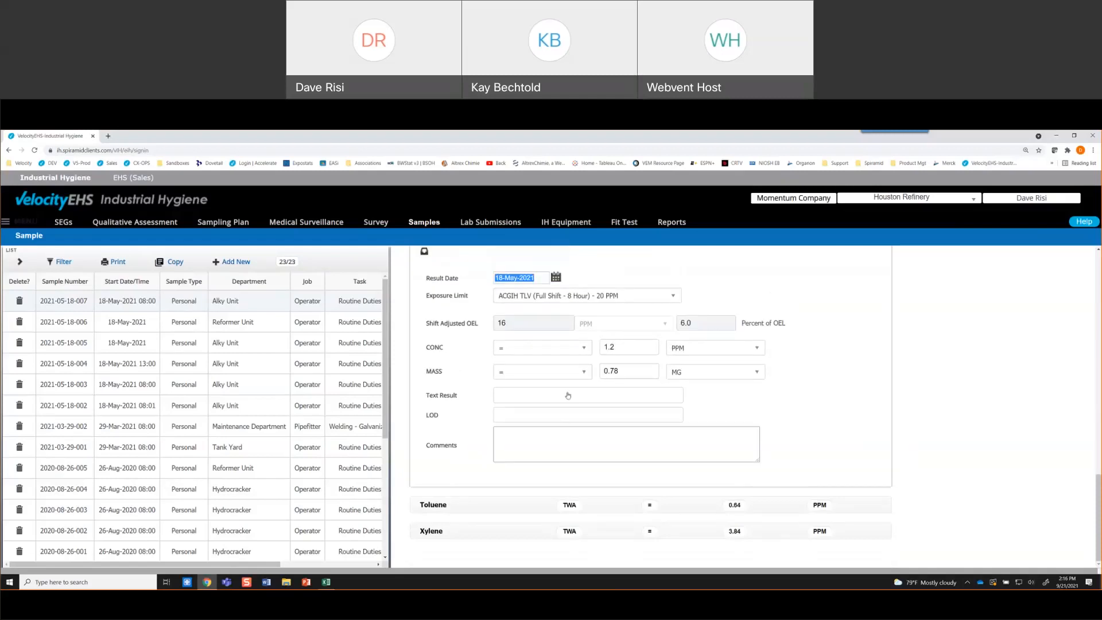
scroll(648, 349, "up", 1)
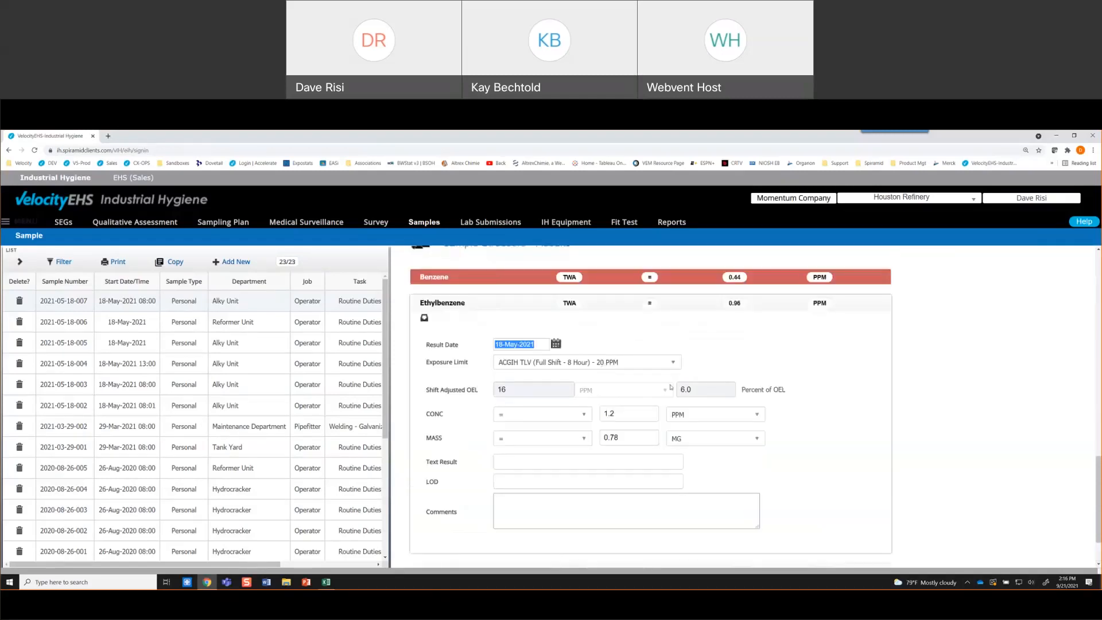
left_click(466, 305)
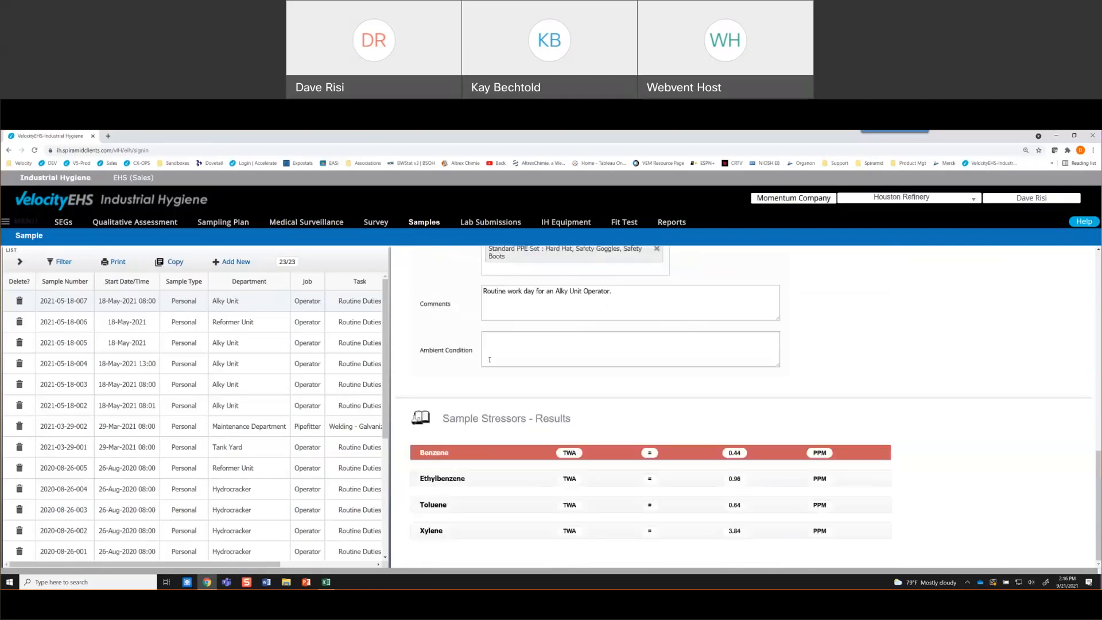
- Run the sample's employee notification report with the less-than-10-percent exposure and confidentiality statements and a signature line, review the letter and close it
scroll(489, 360, "up", 10)
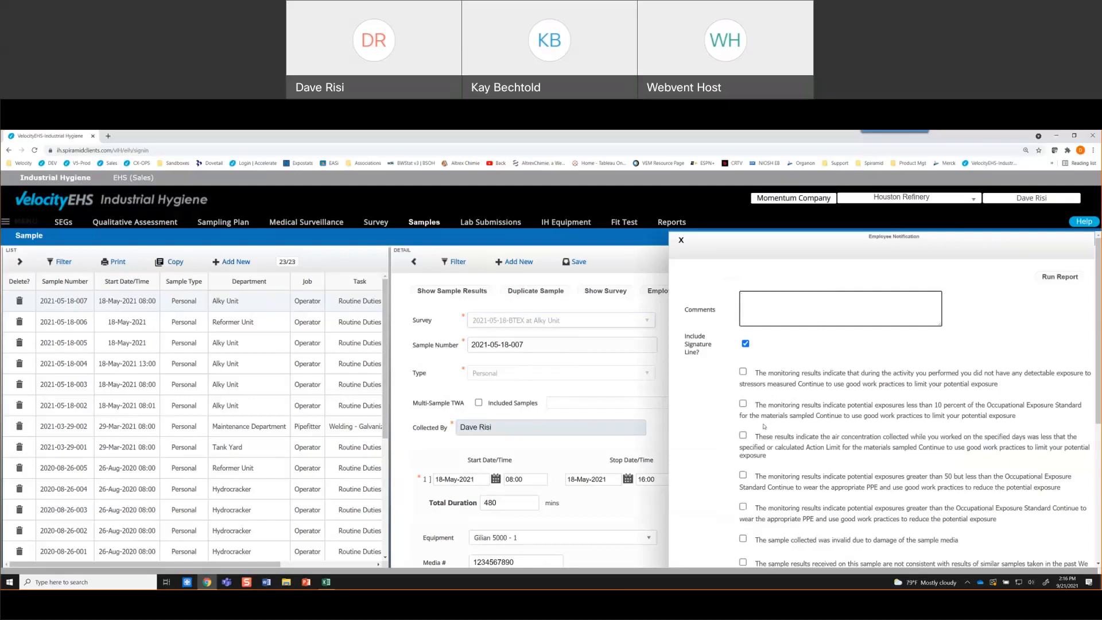
left_click_drag(887, 407, 1080, 409)
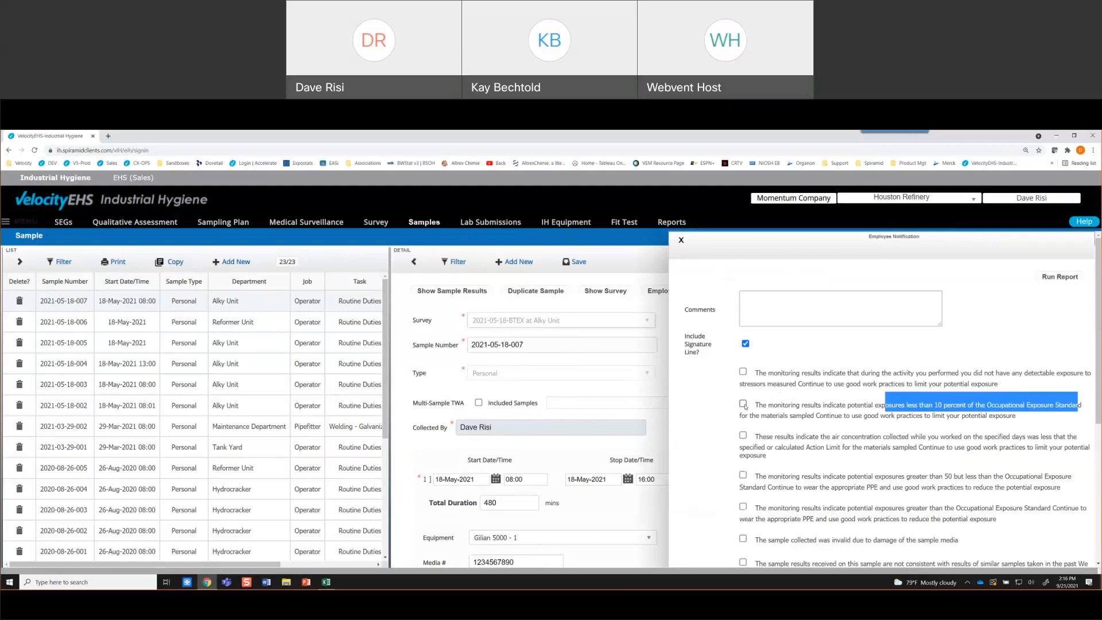
scroll(746, 436, "down", 5)
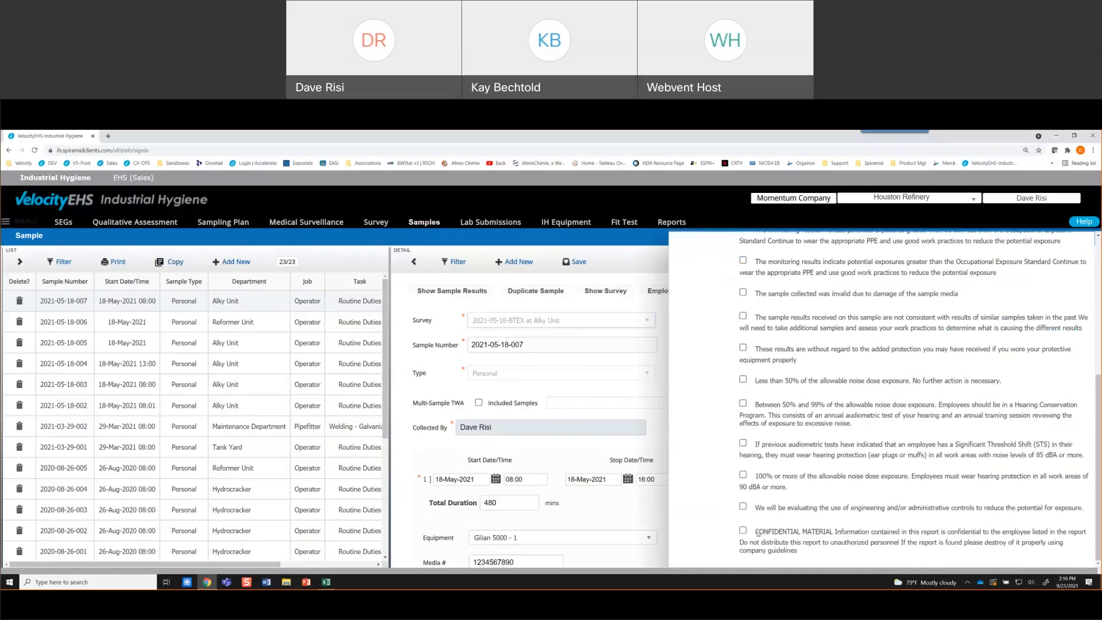
scroll(931, 353, "up", 5)
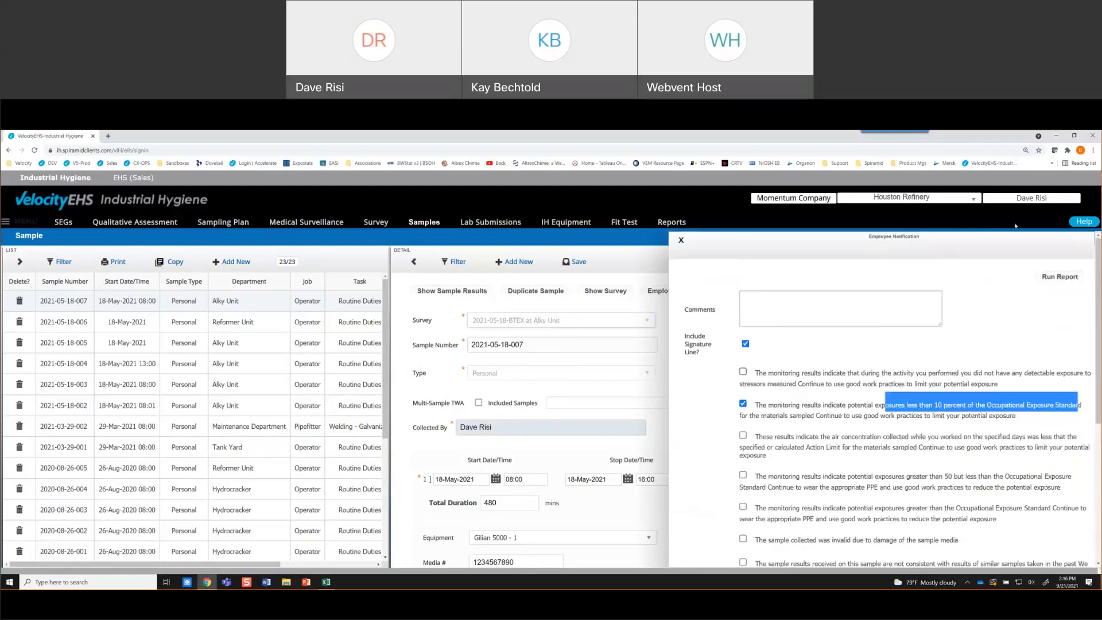
left_click(1061, 278)
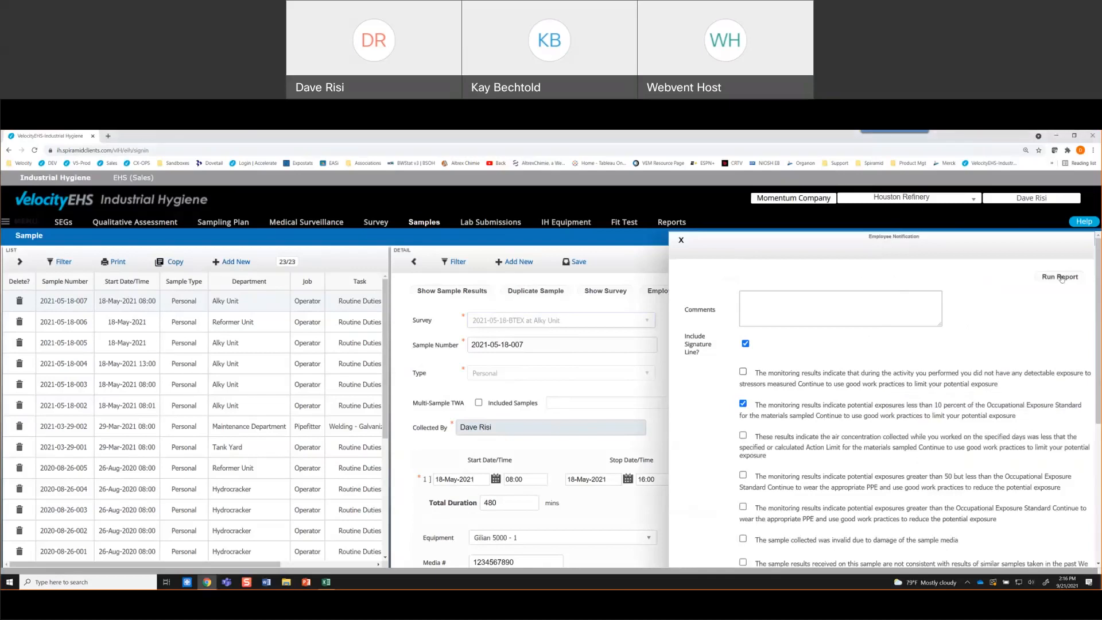
left_click(1061, 277)
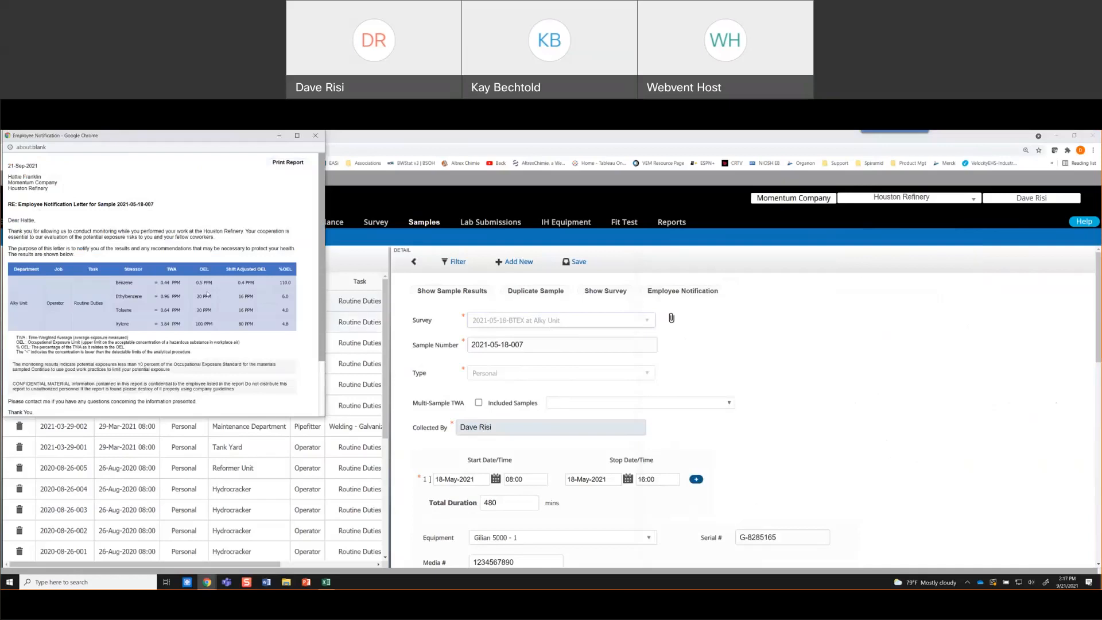
scroll(40, 290, "down", 3)
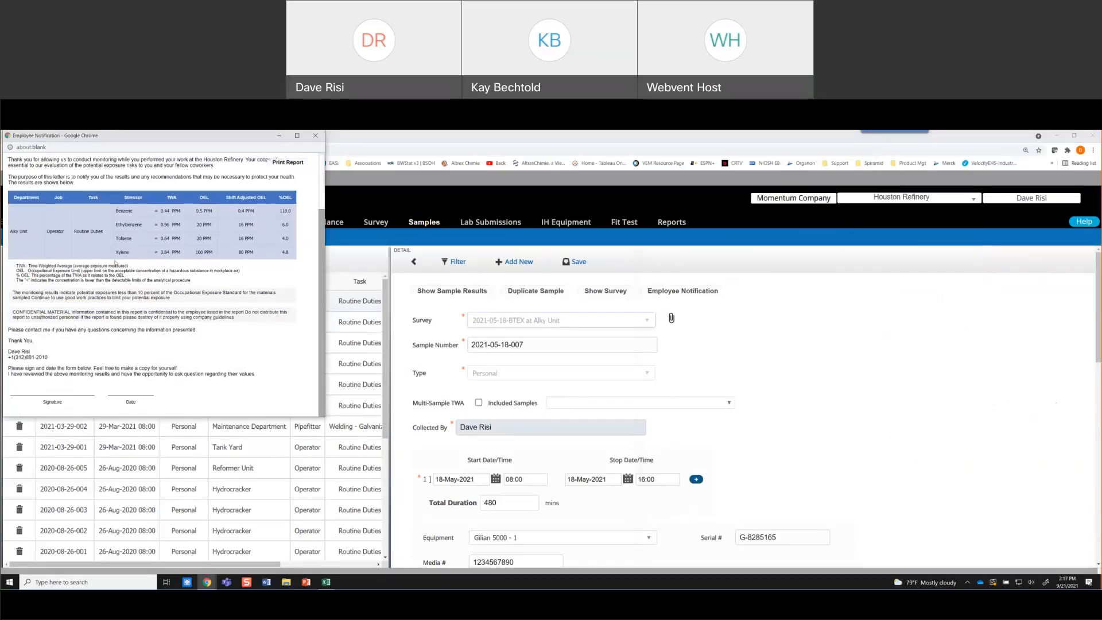
left_click(316, 136)
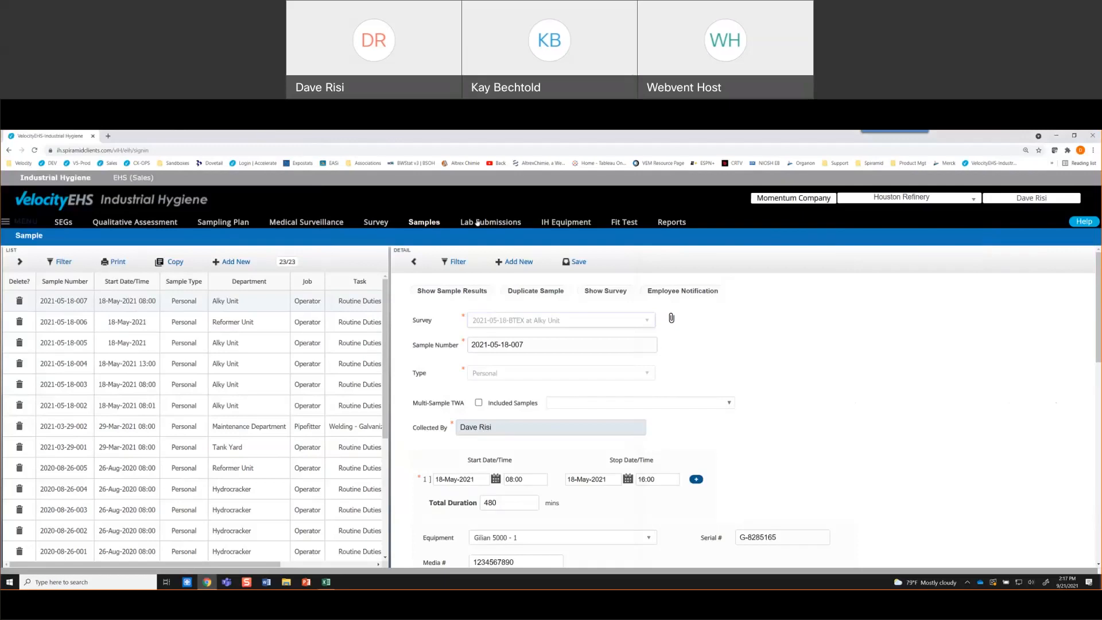
- List all IH equipment and filter the list to items whose calibration is Overdue
left_click(560, 223)
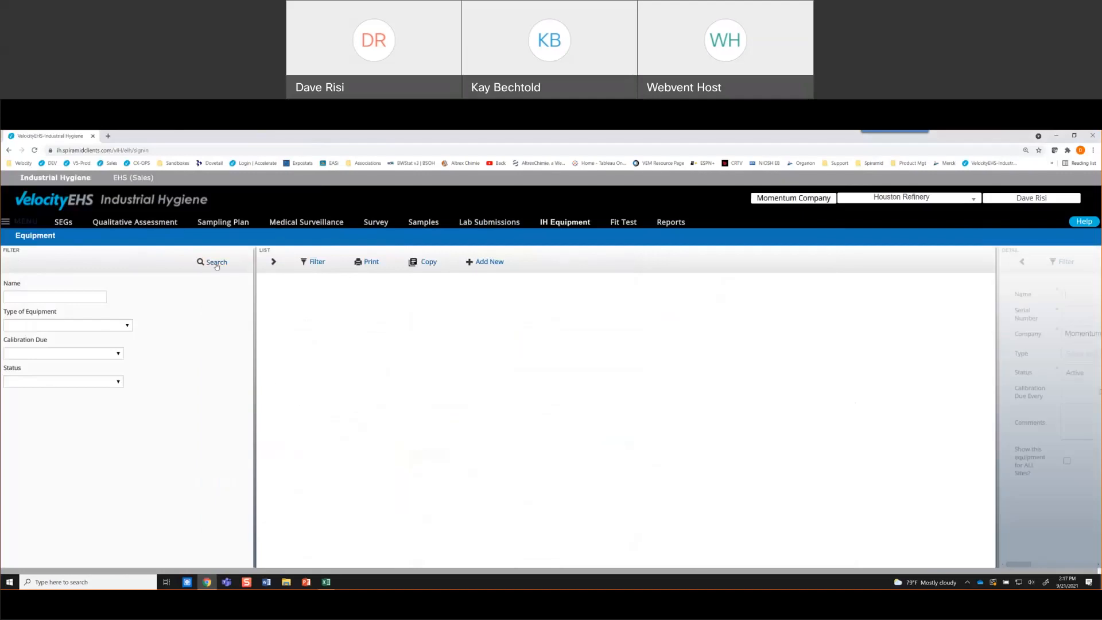
left_click(216, 263)
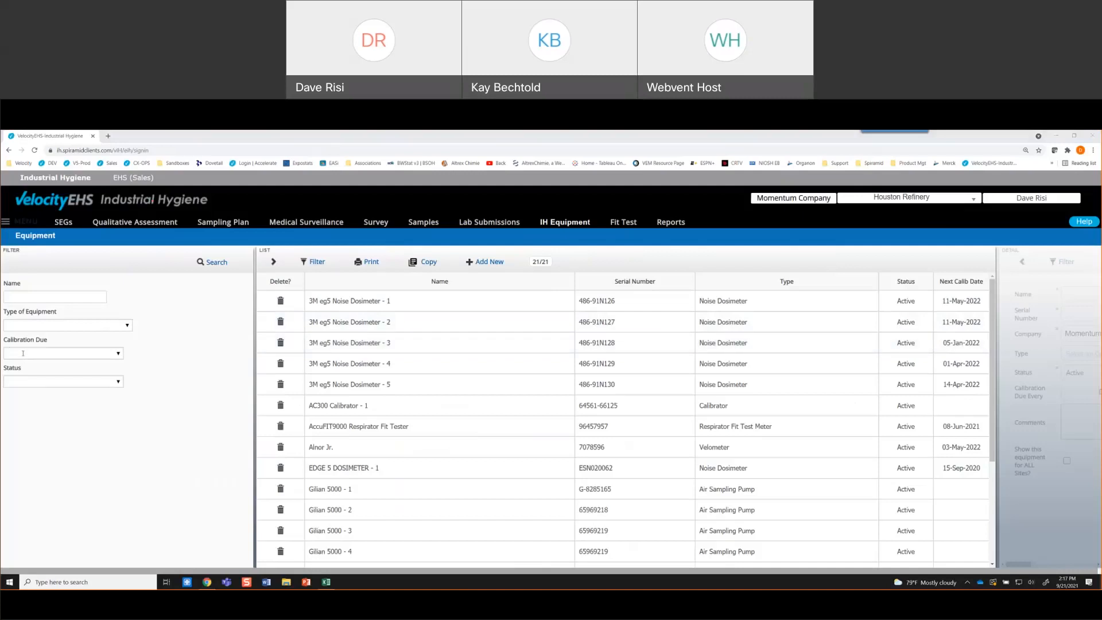
left_click(23, 353)
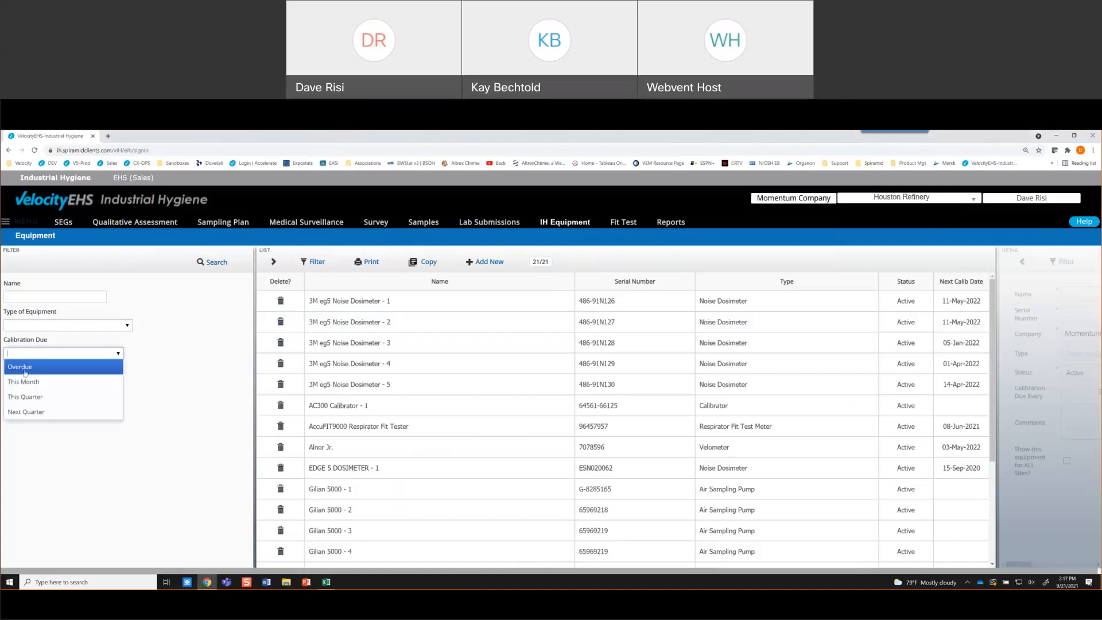
left_click(25, 369)
left_click(218, 264)
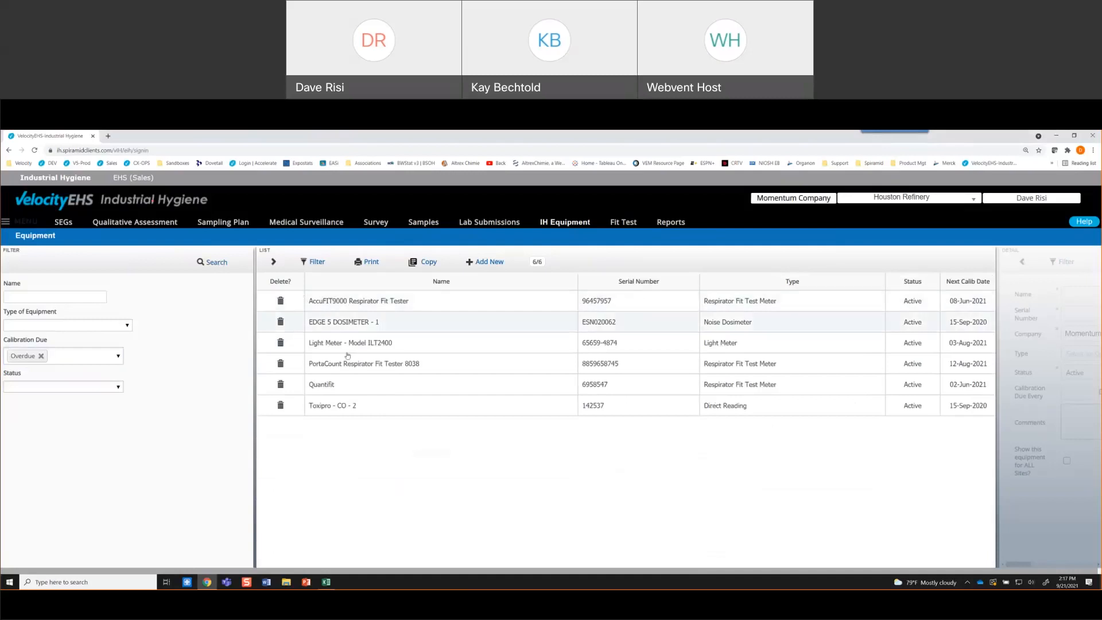
- Clear the calibration filter, open the 3M eg5 Noise Dosimeter - 1 record and view its attached User Guide
left_click(41, 355)
left_click(214, 263)
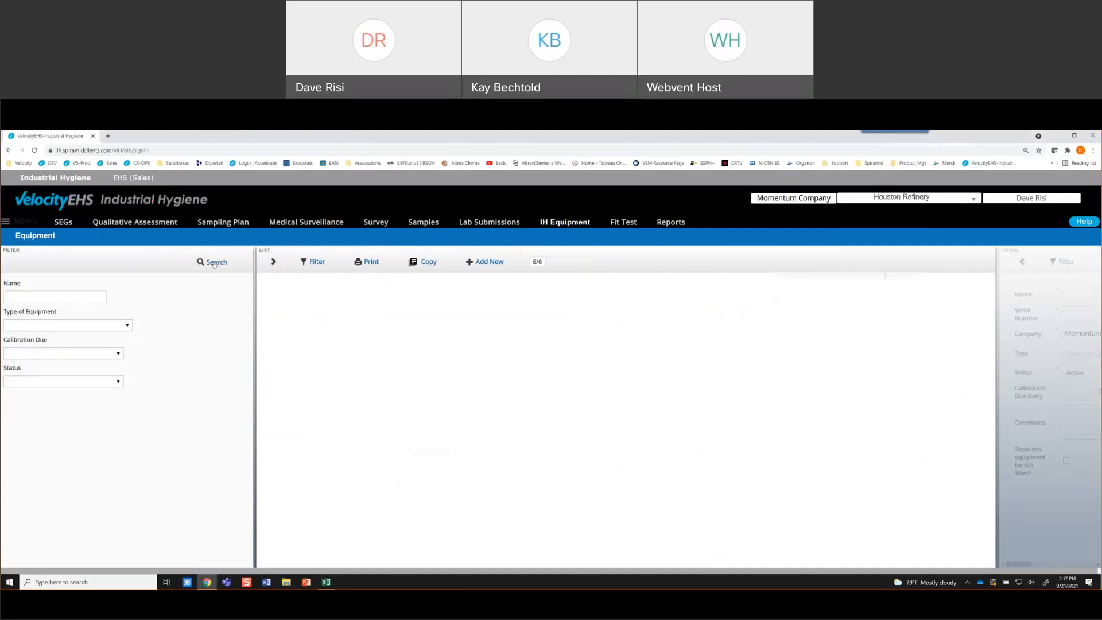
left_click(342, 302)
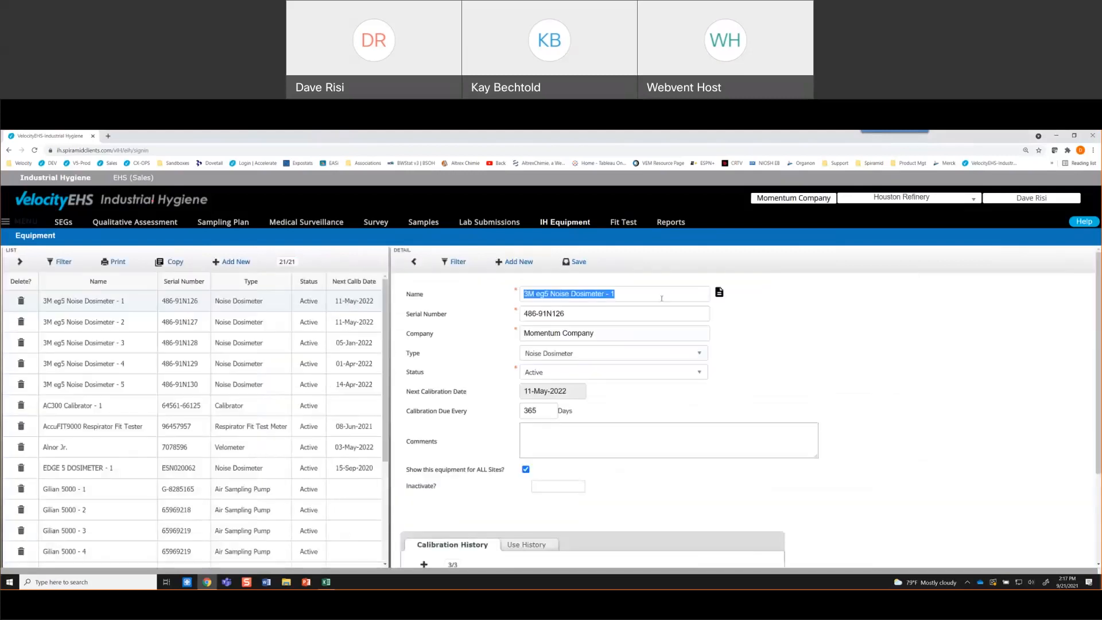
left_click(719, 292)
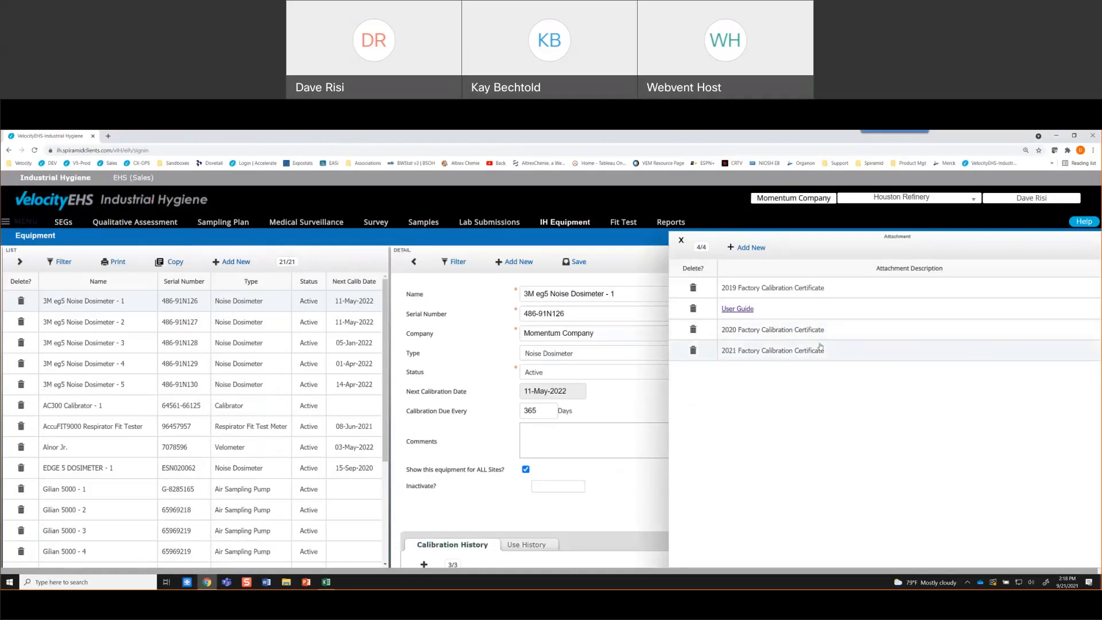
left_click(733, 309)
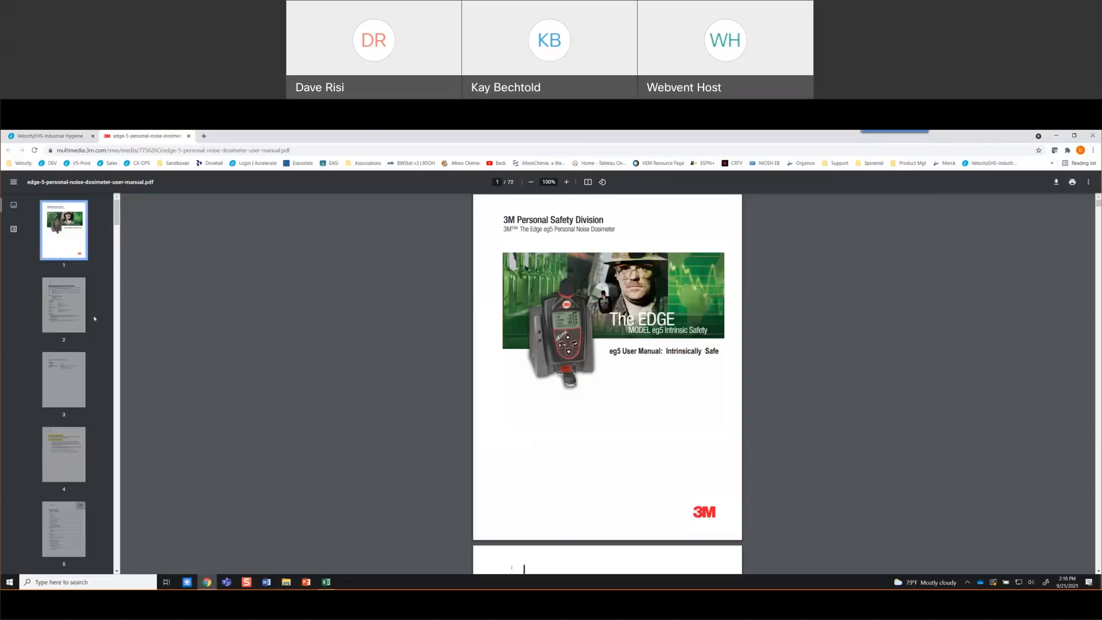
- Browse the dosimeter manual to the Charging your dosimeter page (page 23) and close the manual
left_click_drag(117, 220, 136, 315)
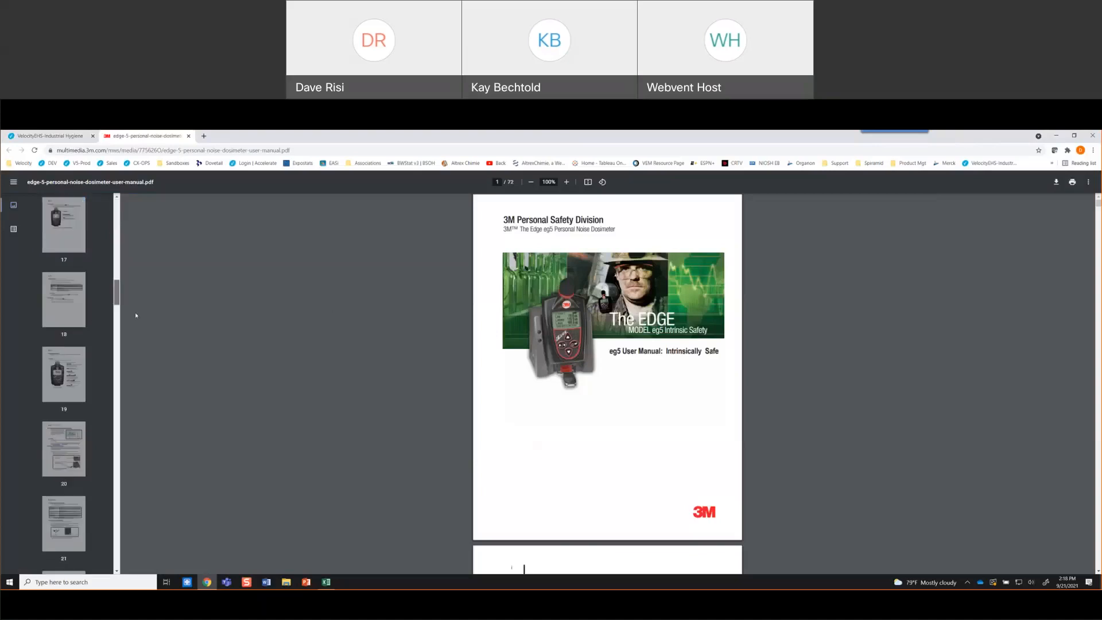
scroll(71, 305, "down", 5)
left_click(71, 305)
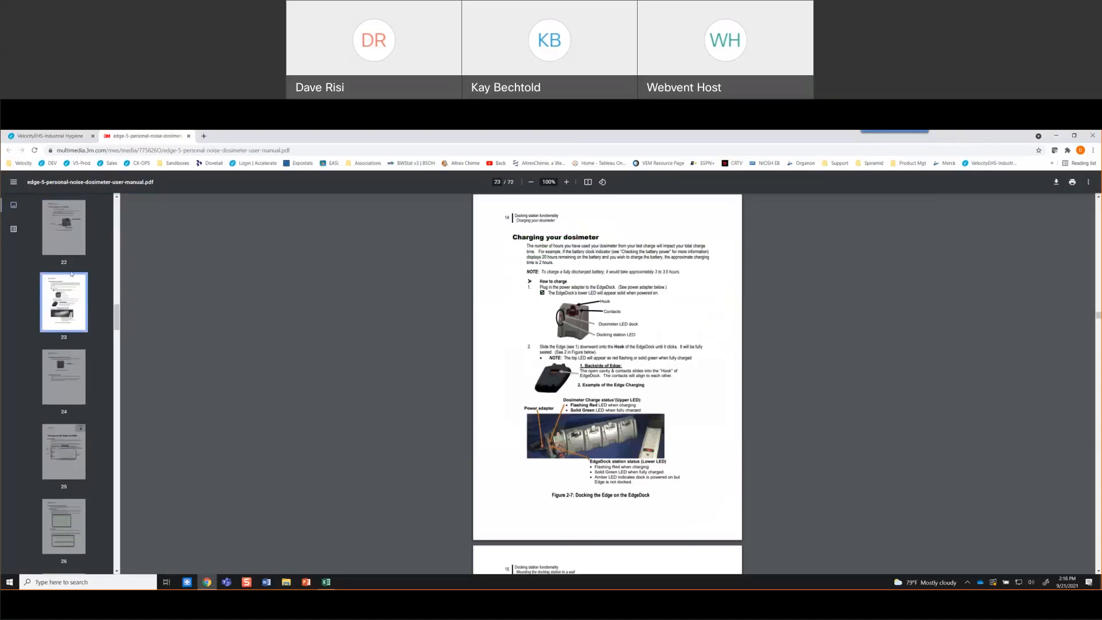
left_click(189, 136)
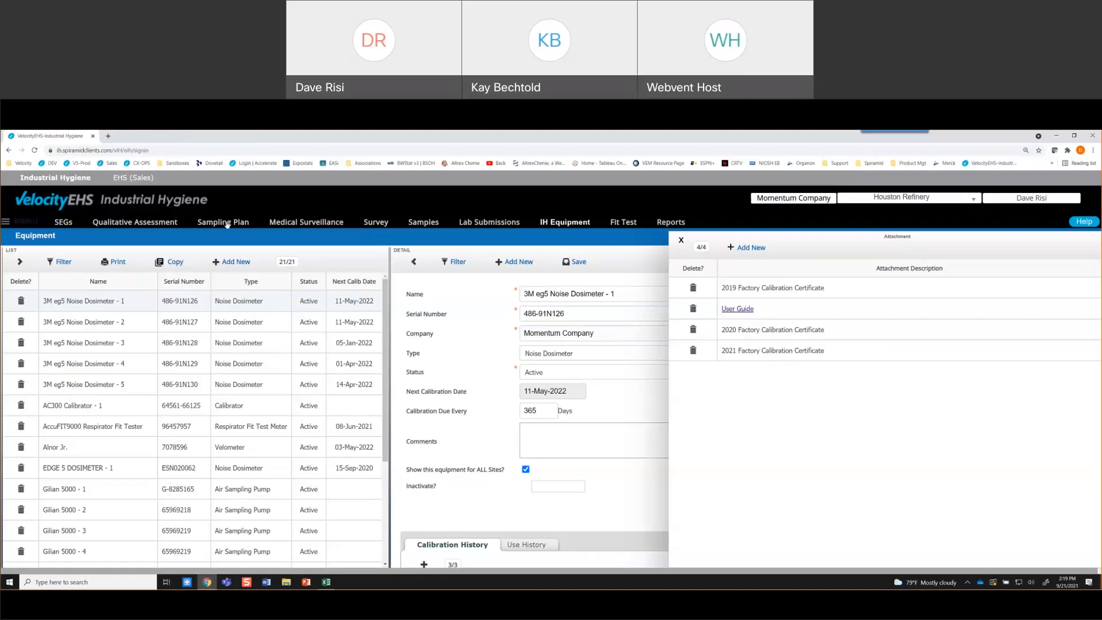
- List all active SEGs and sort them so those in a medical surveillance program come first
left_click(58, 223)
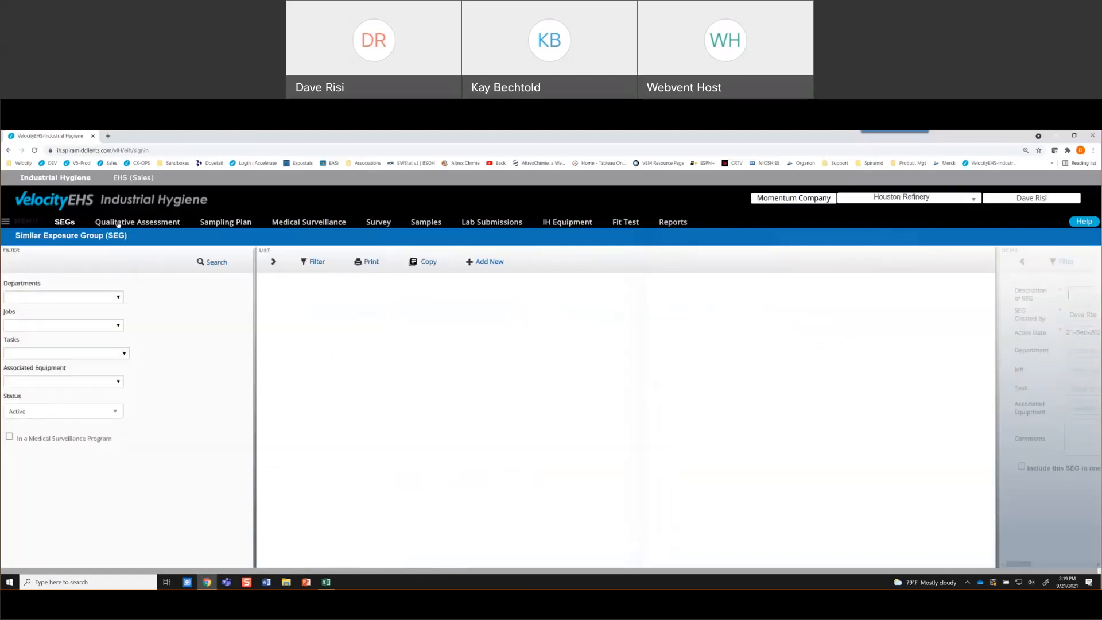
left_click(217, 262)
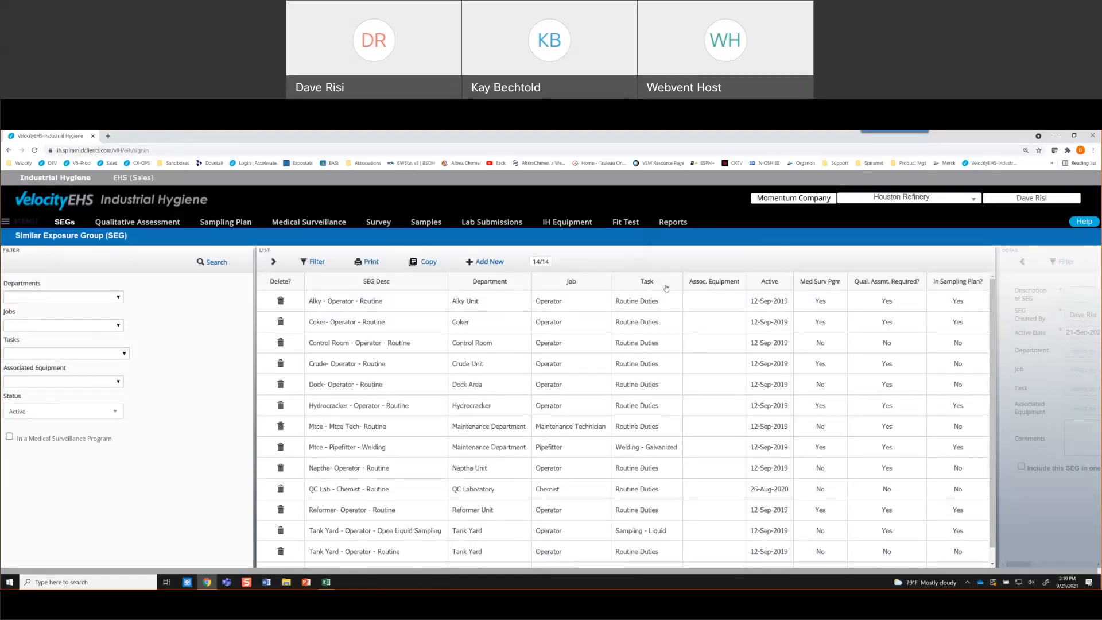
left_click(808, 281)
left_click(808, 282)
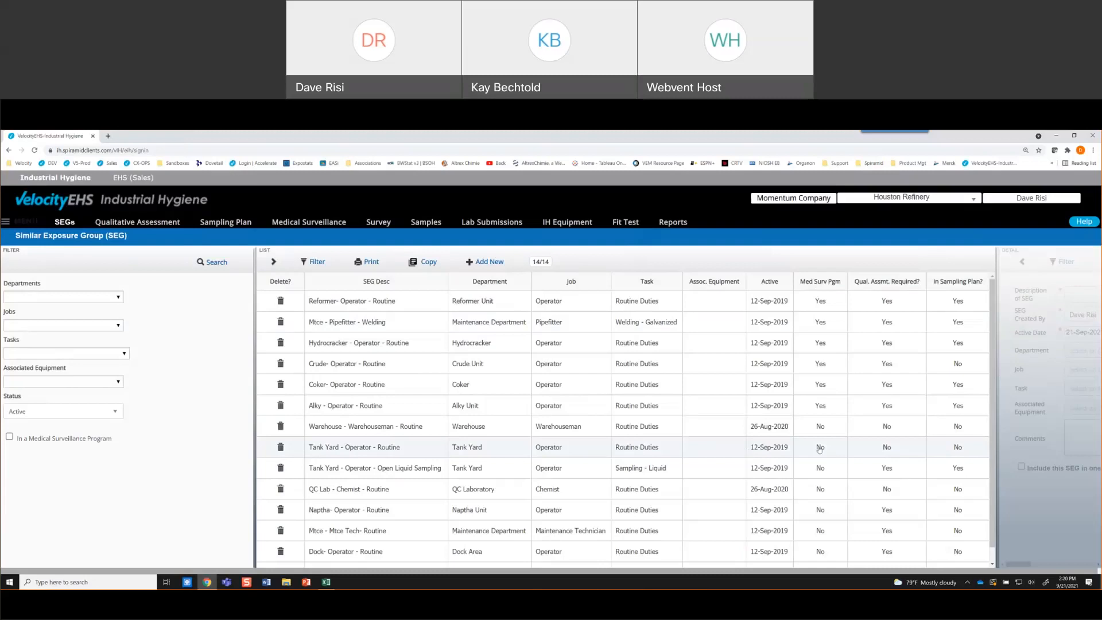
- Open the Tank Yard - Operator - Routine SEG and check its assigned stressors
left_click(909, 448)
scroll(771, 473, "down", 2)
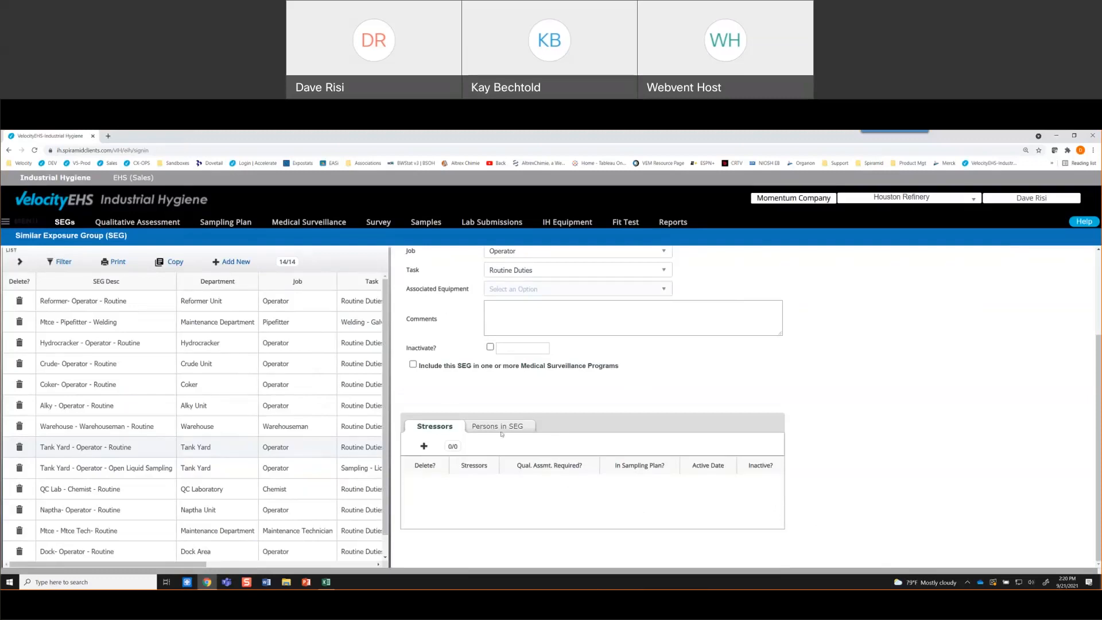
left_click(371, 452)
- Sort the SEGs by description, open Alky - Operator - Routine, examine its stressors and return to the full SEG list
left_click(106, 281)
left_click(106, 300)
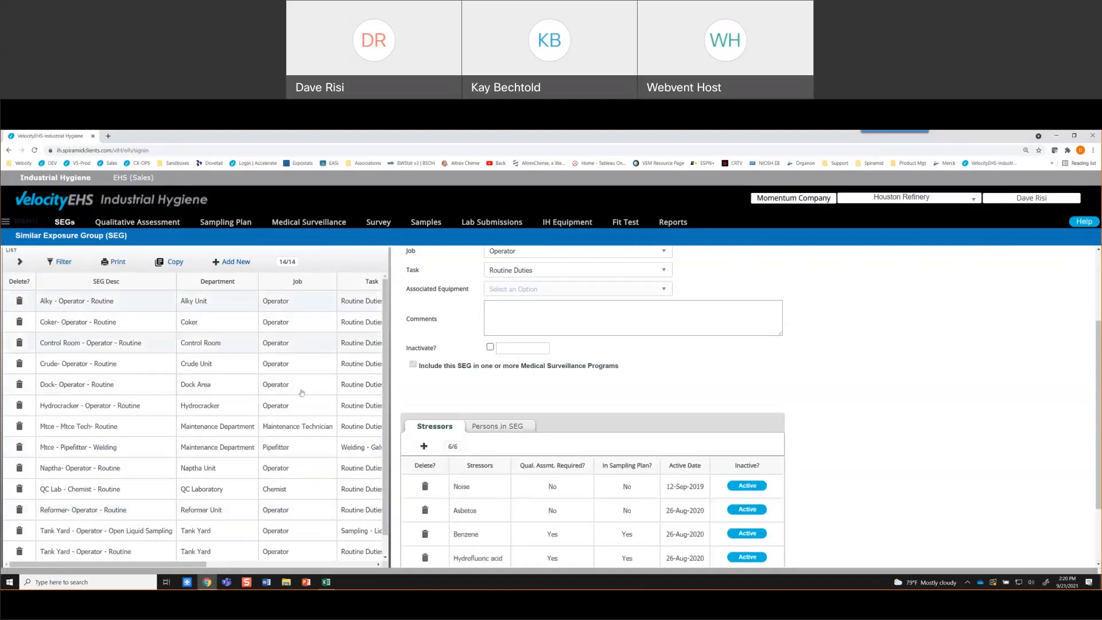
scroll(539, 417, "down", 2)
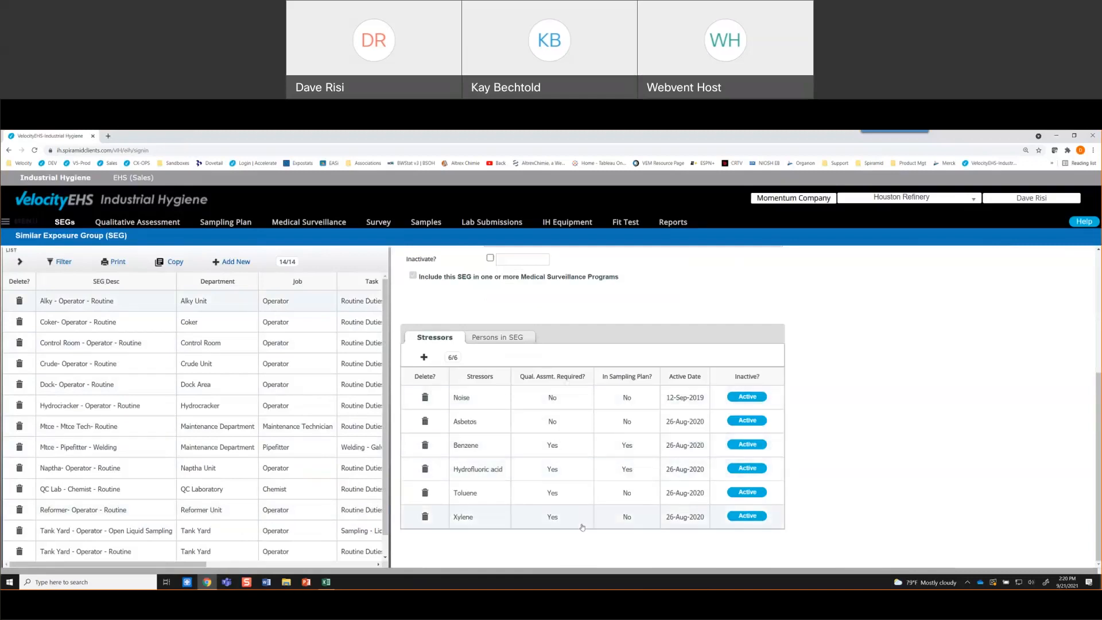
left_click(97, 302)
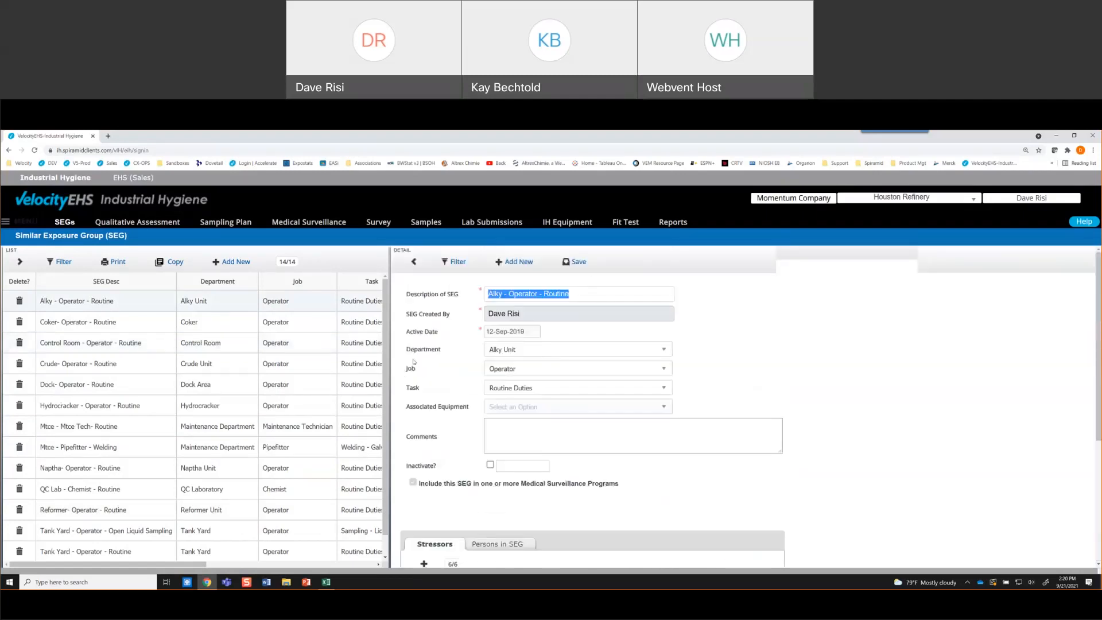
left_click(63, 262)
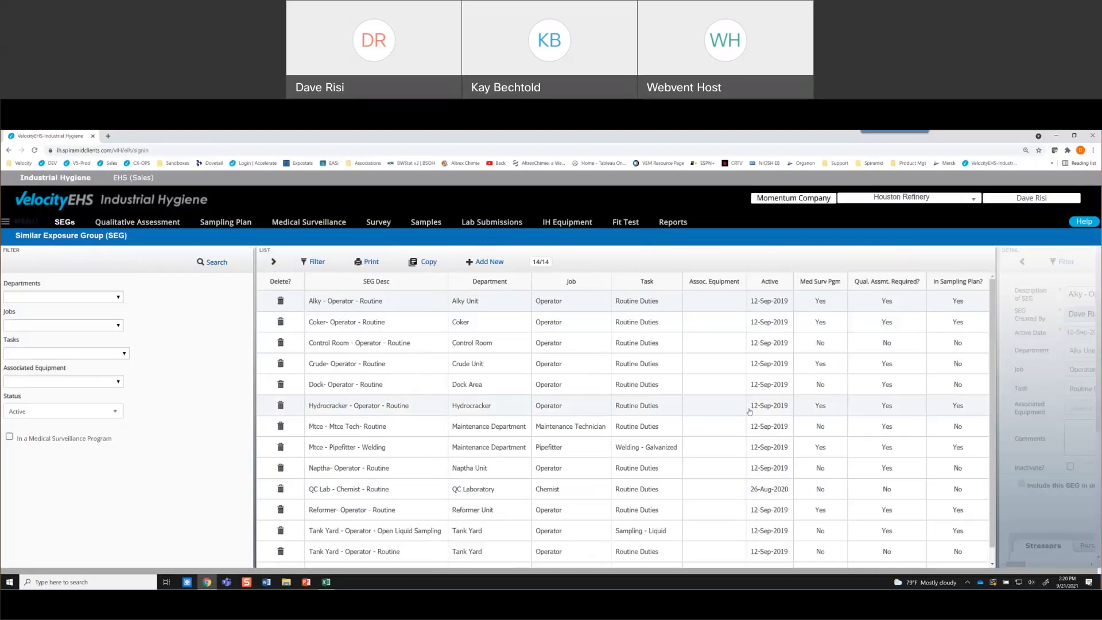
- List all qualitative assessments, open the Alky Unit operator Benzene assessment, and review its controls, comments and dated assessment history
left_click(161, 224)
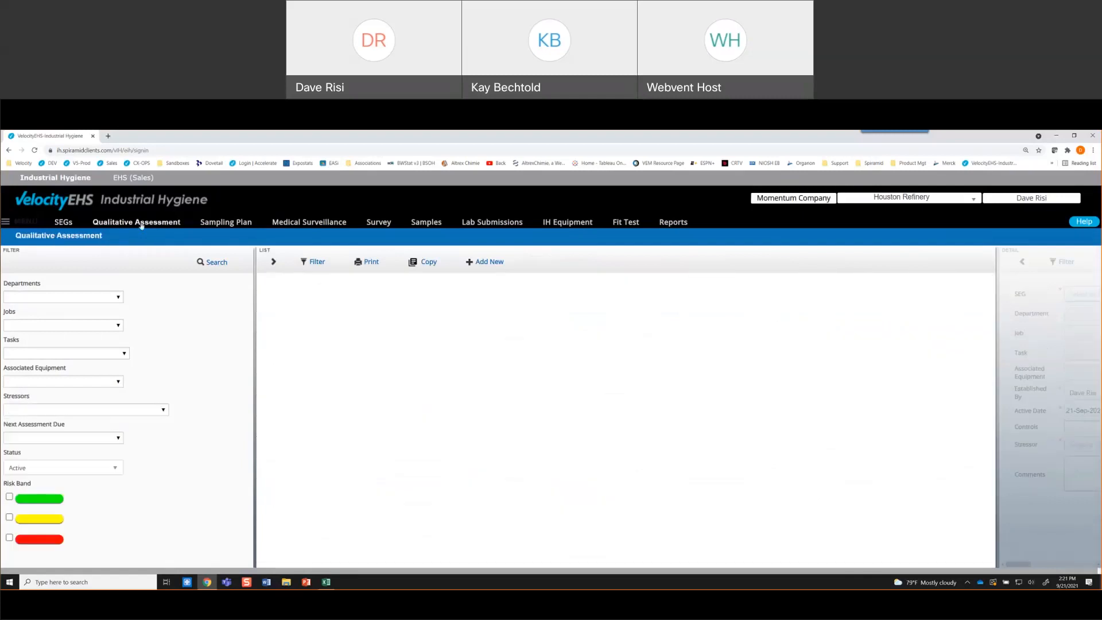
left_click(216, 263)
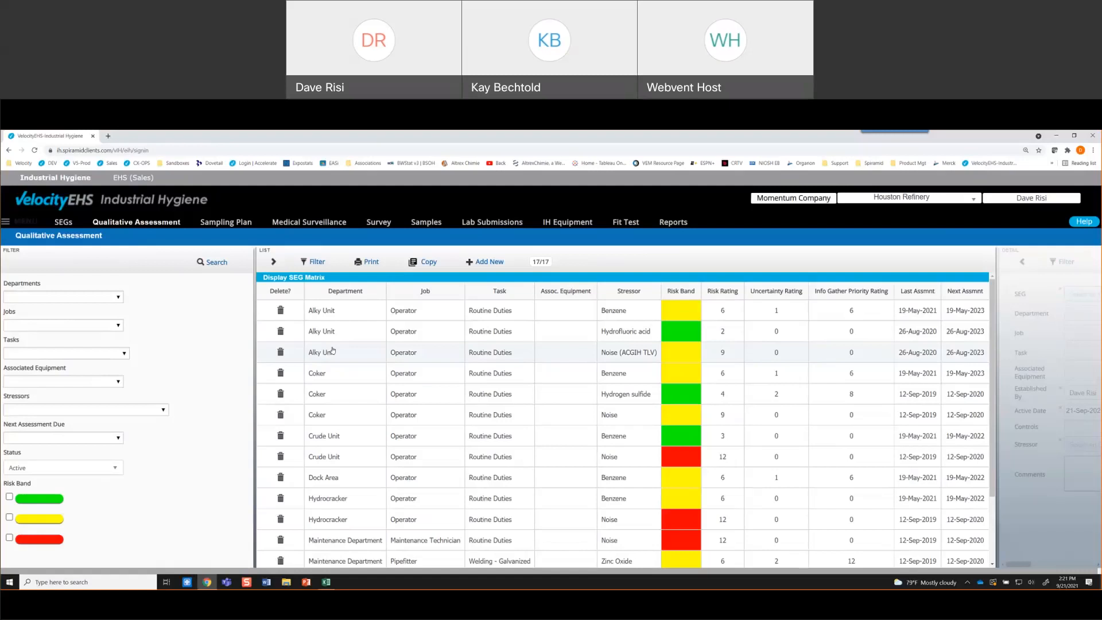
left_click(333, 319)
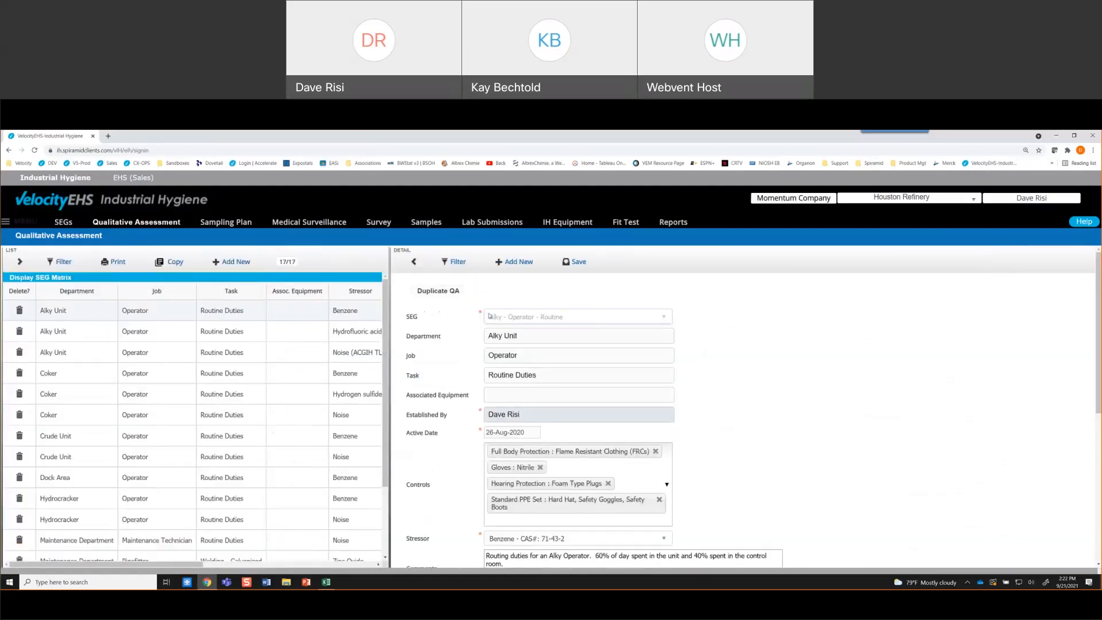
scroll(536, 355, "down", 1)
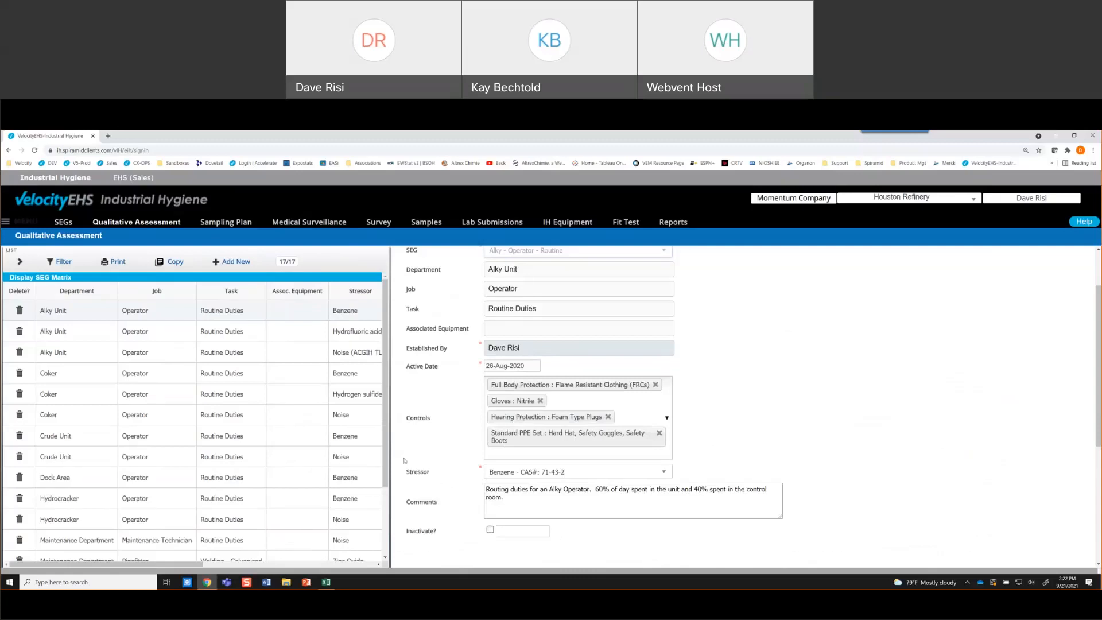
scroll(526, 479, "down", 1)
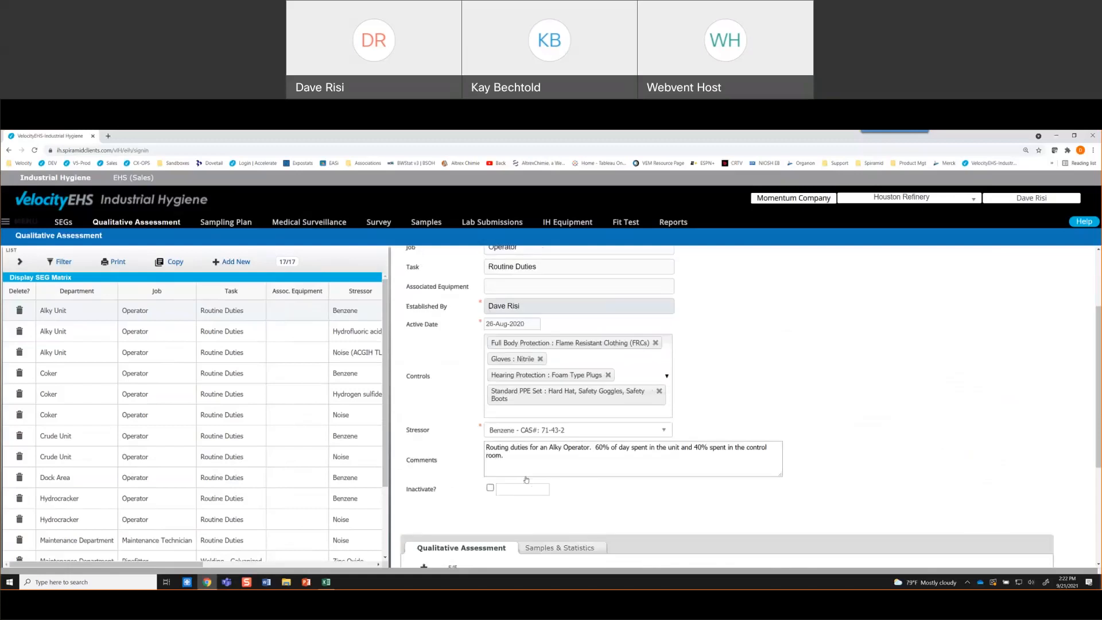
scroll(526, 480, "down", 3)
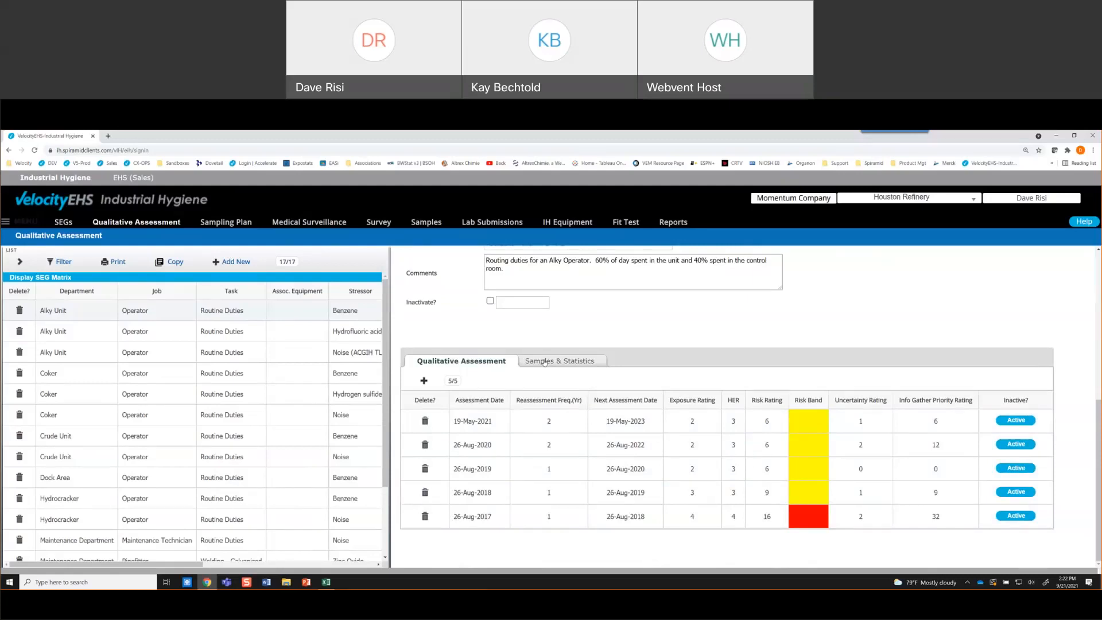
- Examine the Benzene assessment's sample statistics, including the OEL, means, standard deviations, confidence limits and 95th percentile
left_click(544, 362)
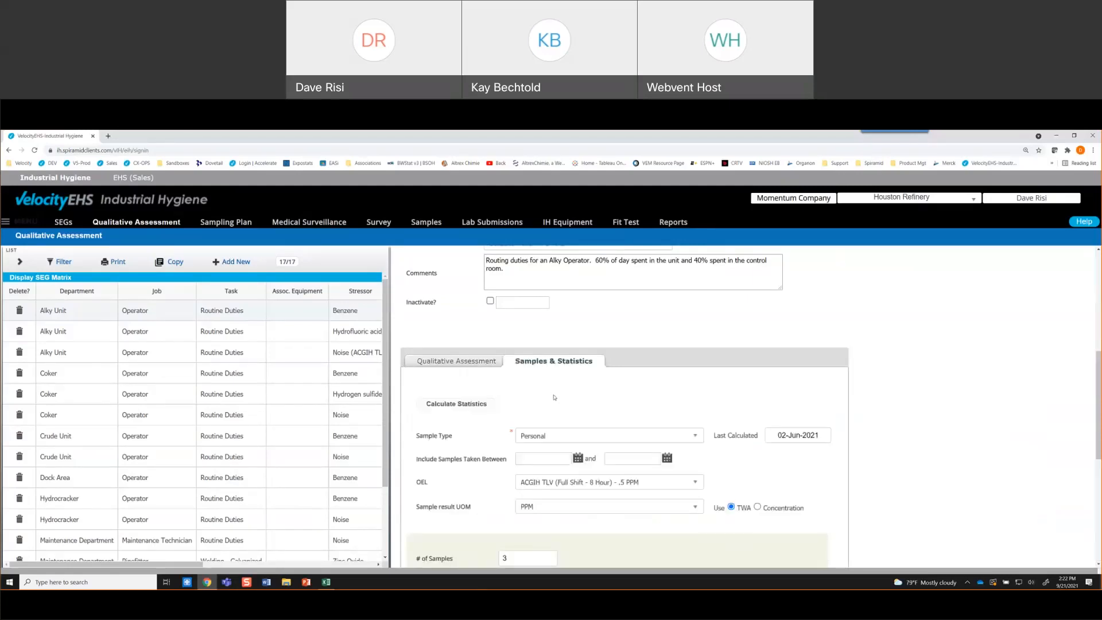
scroll(554, 397, "down", 1)
scroll(554, 397, "down", 3)
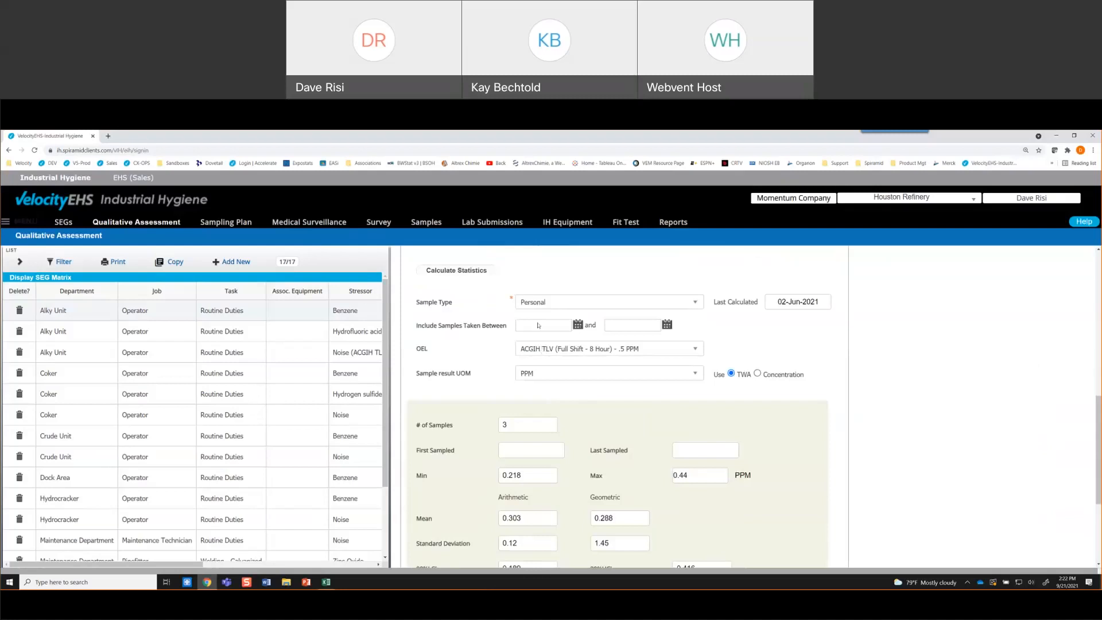
scroll(559, 413, "down", 1)
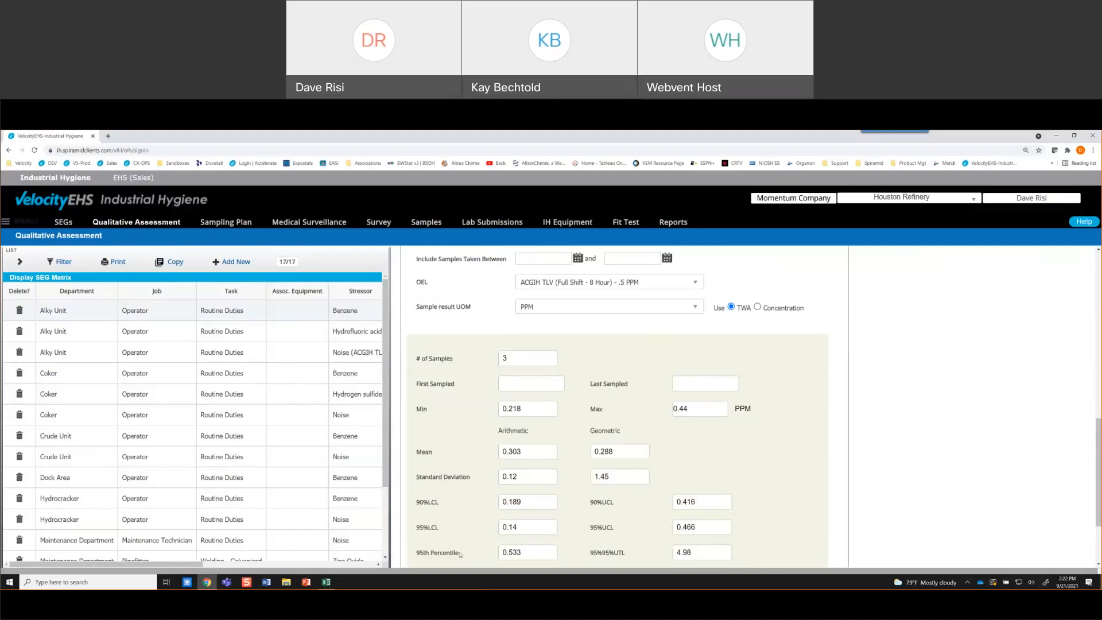
scroll(593, 497, "down", 2)
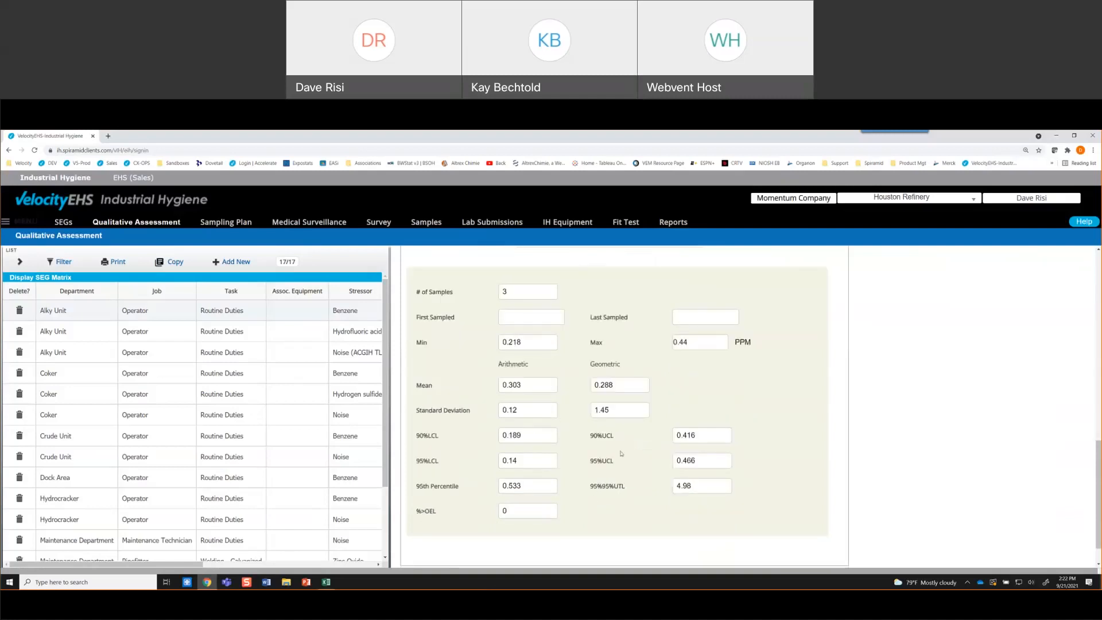
scroll(620, 443, "up", 2)
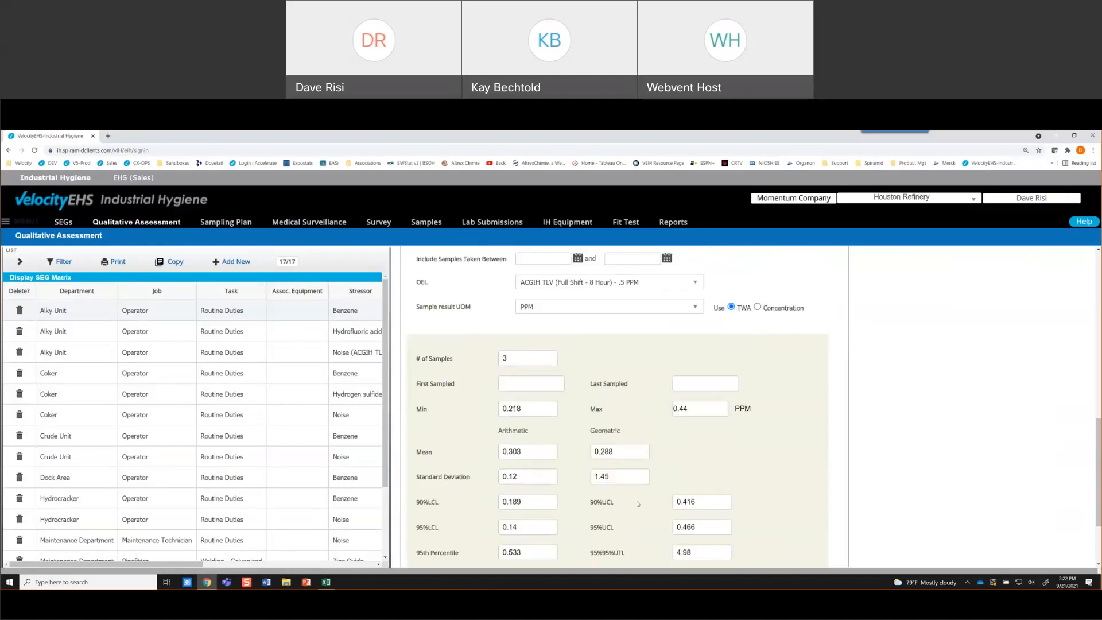
scroll(647, 445, "up", 2)
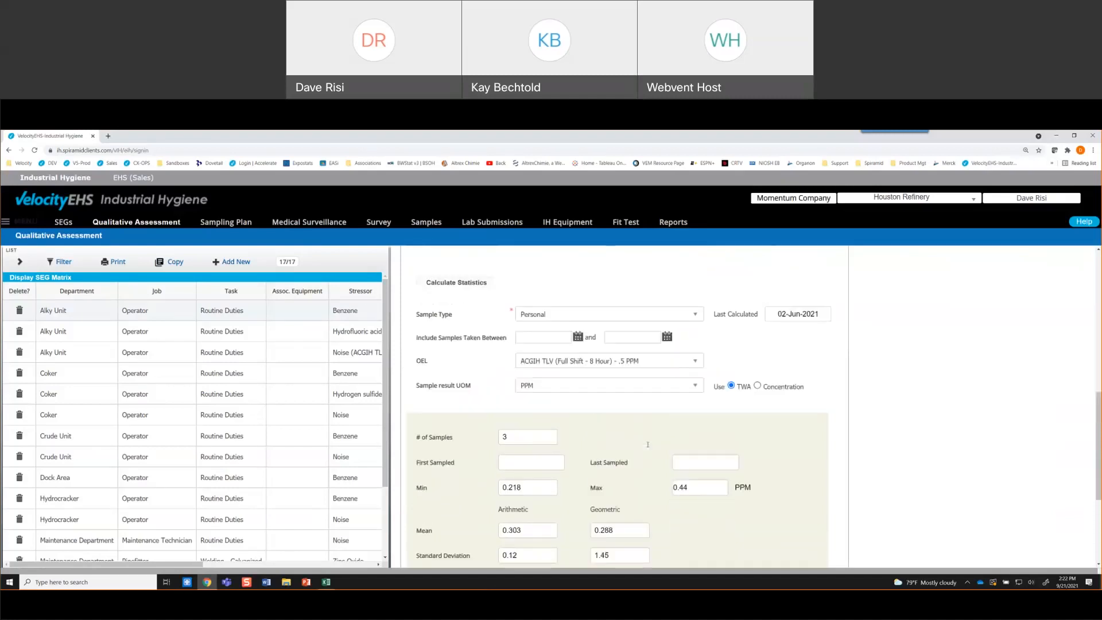
scroll(647, 444, "up", 3)
- Open the 19-May-2021 assessment entry, review its ratings and inspect the available exposure rating choices
left_click(459, 366)
scroll(467, 412, "down", 2)
left_click(507, 456)
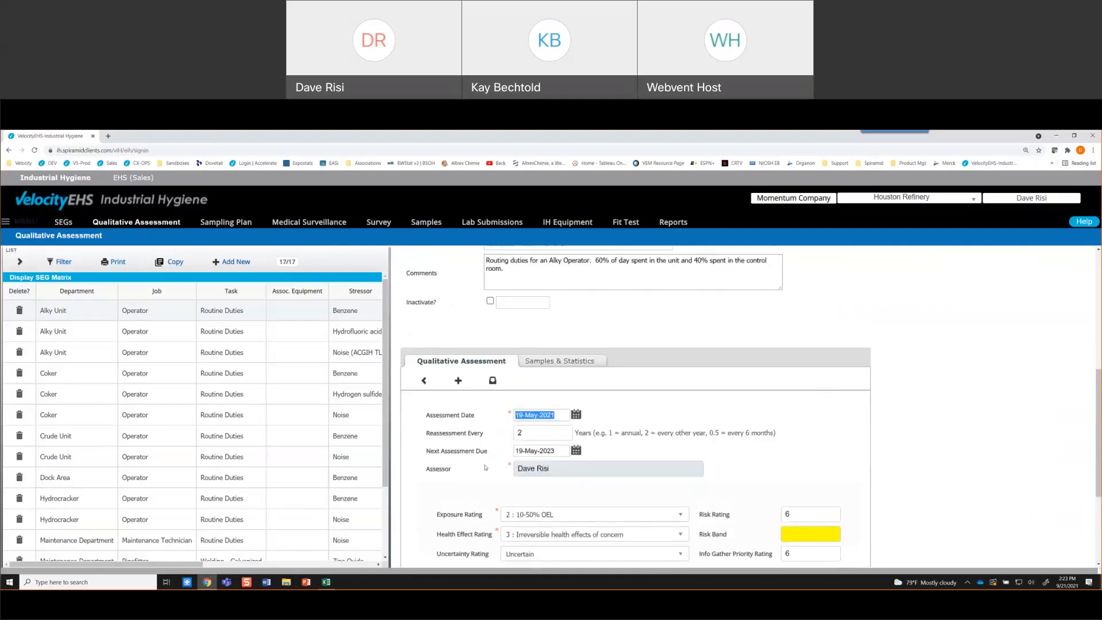
scroll(485, 467, "down", 3)
left_click(515, 382)
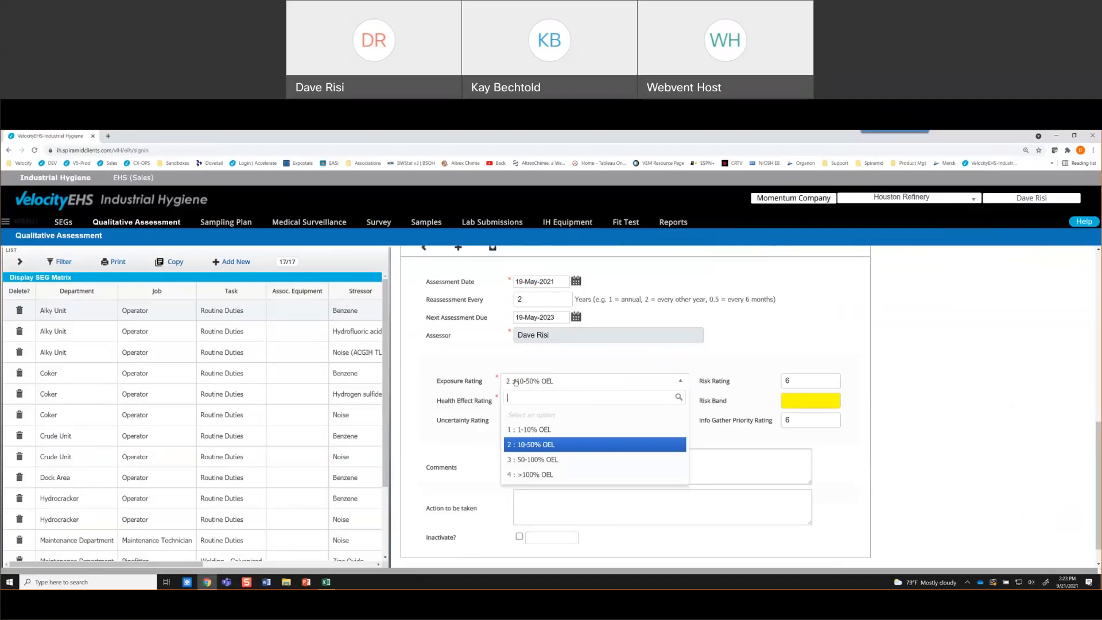
left_click(515, 381)
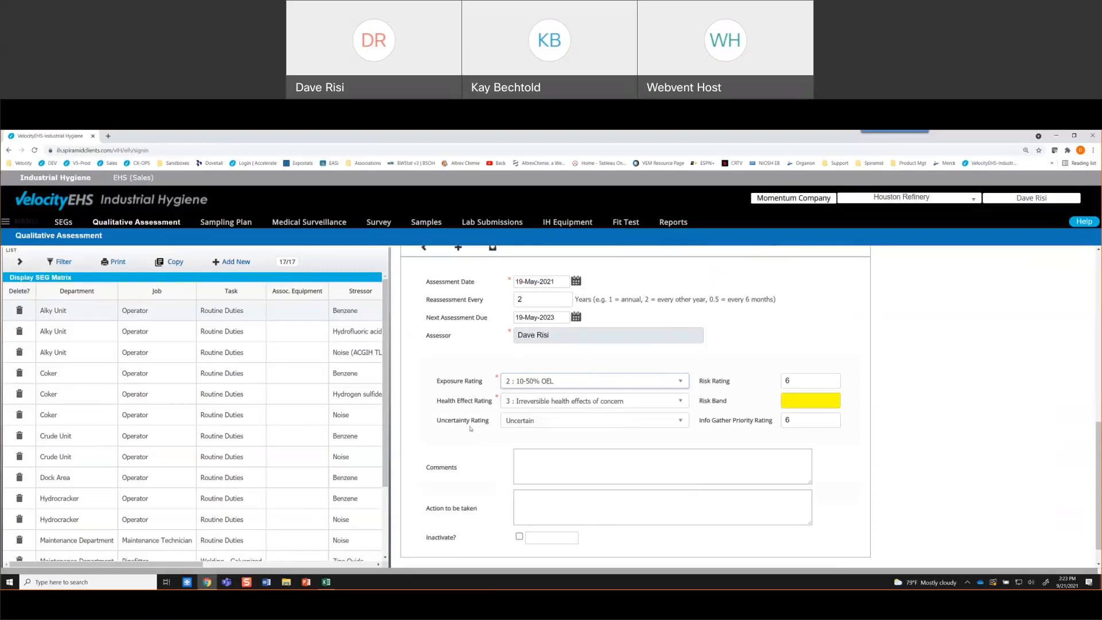
- Set the assessment's uncertainty rating to Highly Uncertain and return to the assessment list without saving
left_click(535, 423)
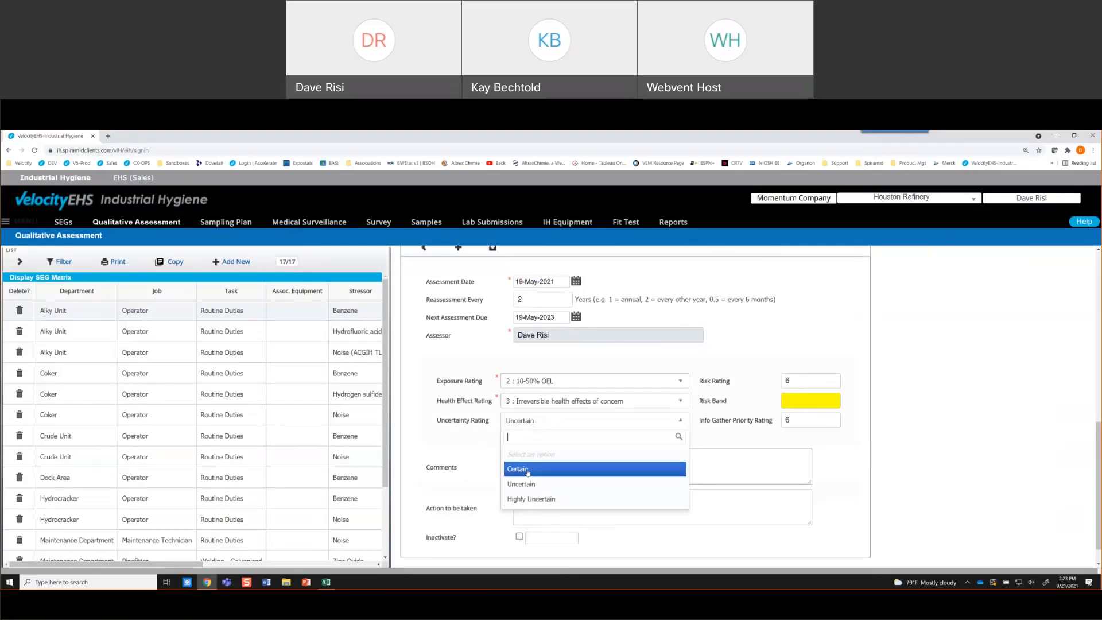
left_click(542, 499)
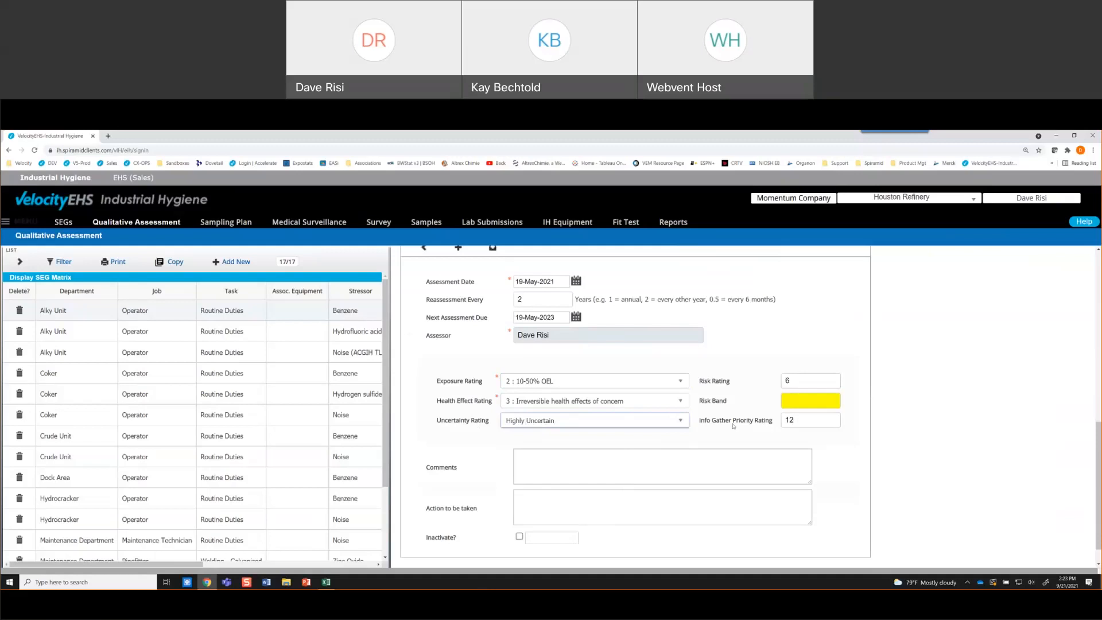
left_click(64, 262)
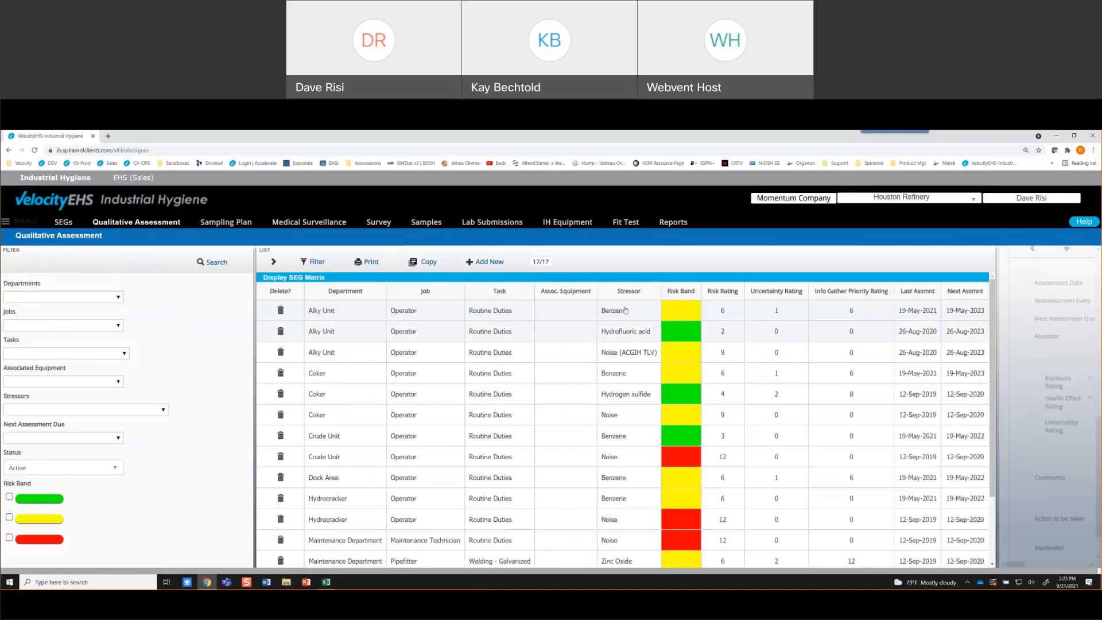
- Sort the assessments by info gather priority rating, highest first, and list this year's sampling plan
left_click(835, 291)
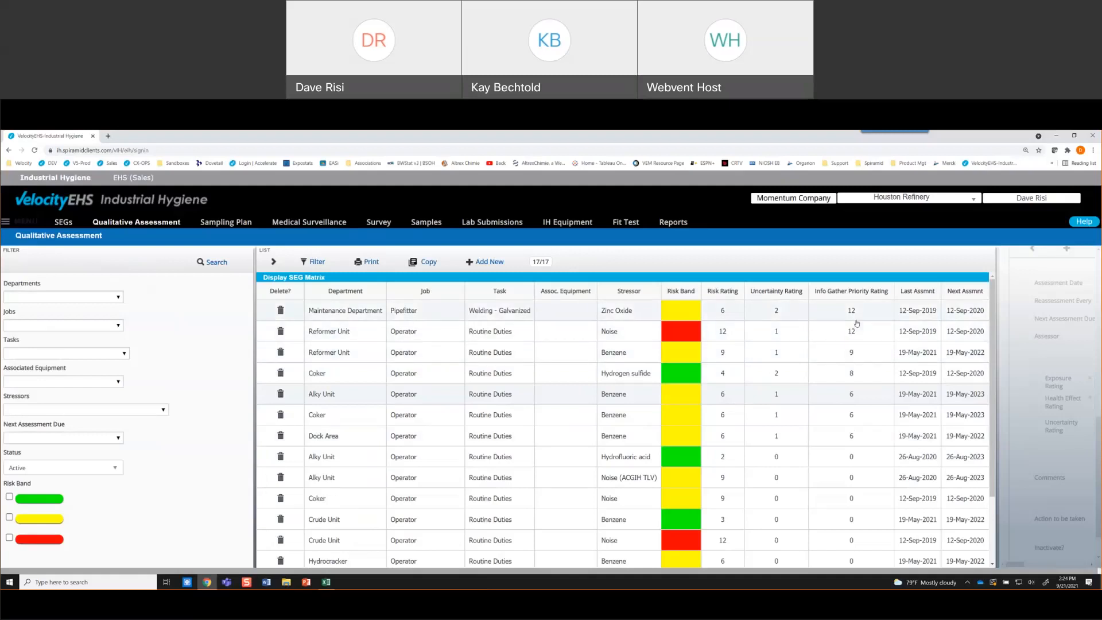
left_click(231, 223)
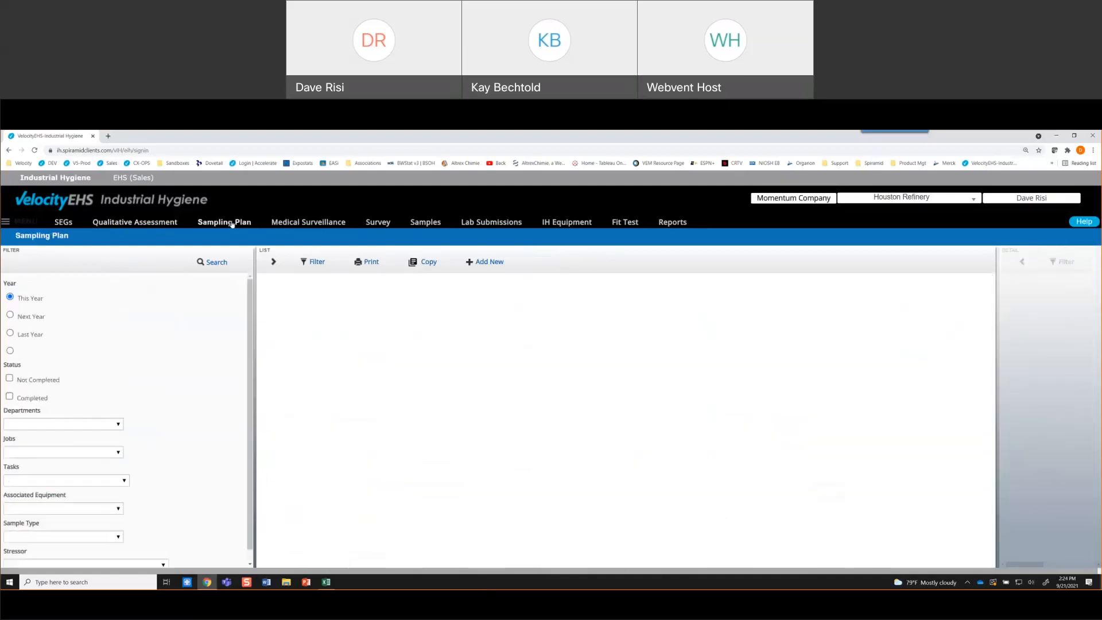
left_click(223, 263)
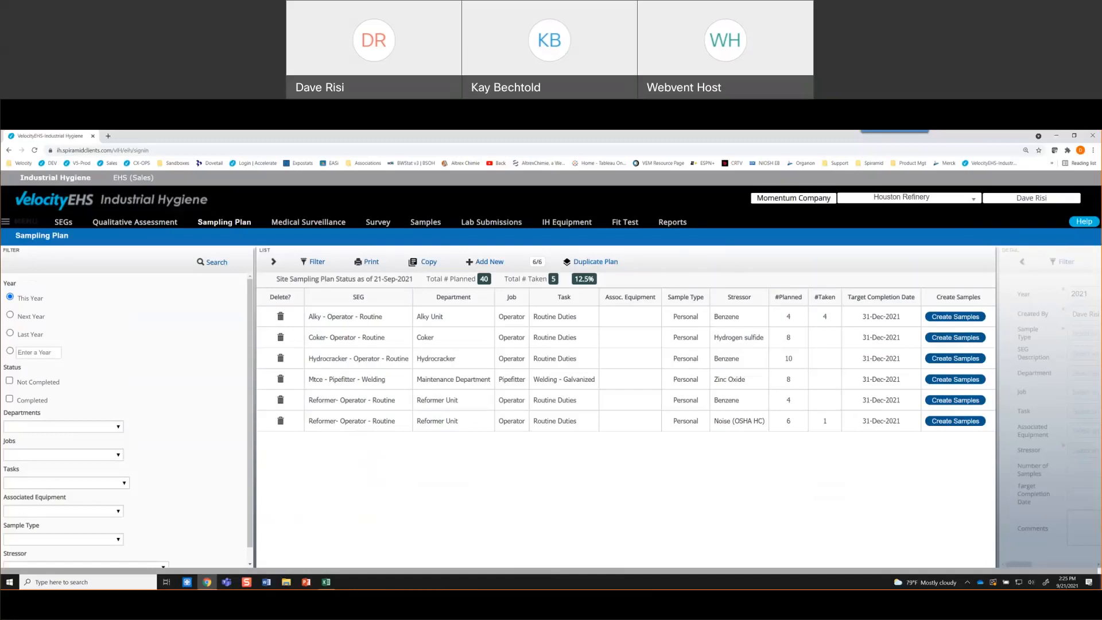
- List all qualitative assessments, filter them through the SEG matrix to health effect rating 3 and exposure rating 4, and redisplay the matrix
left_click(151, 222)
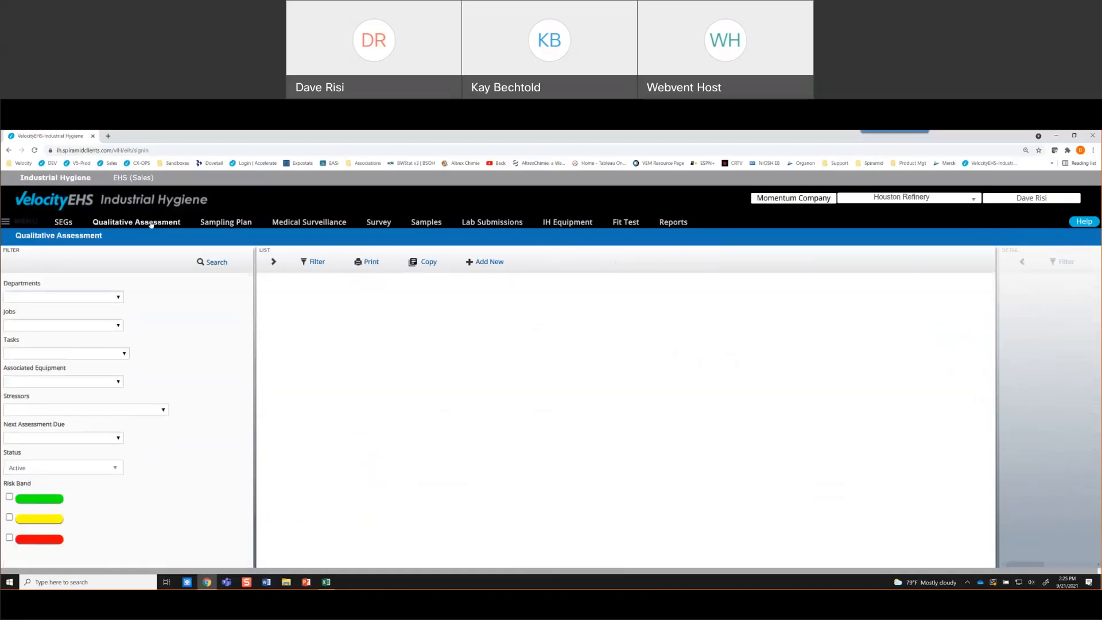
left_click(211, 263)
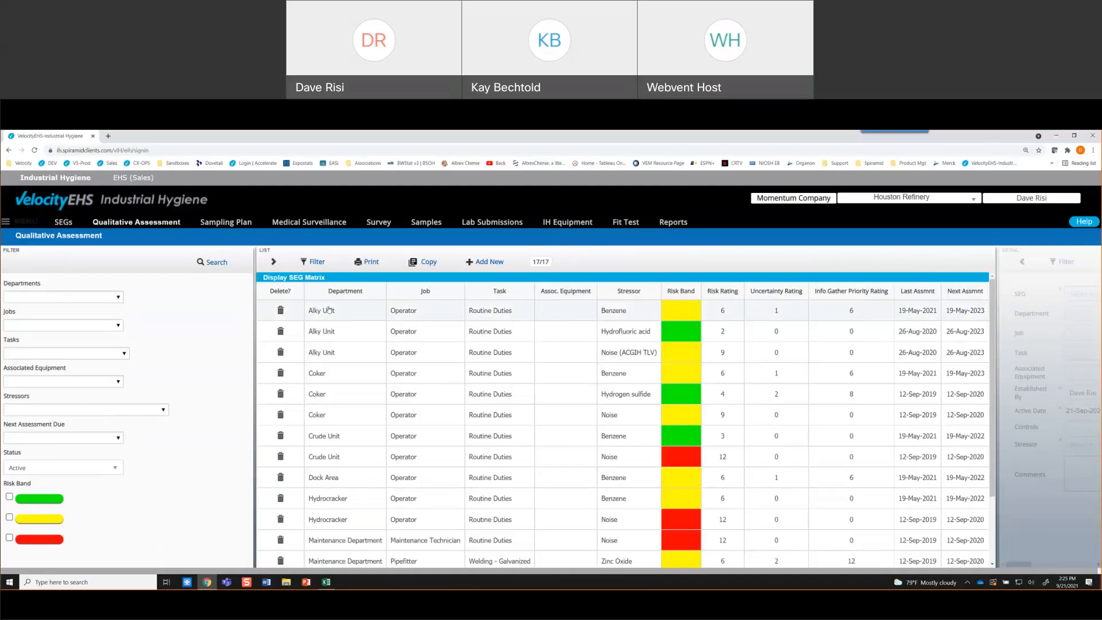
left_click(300, 278)
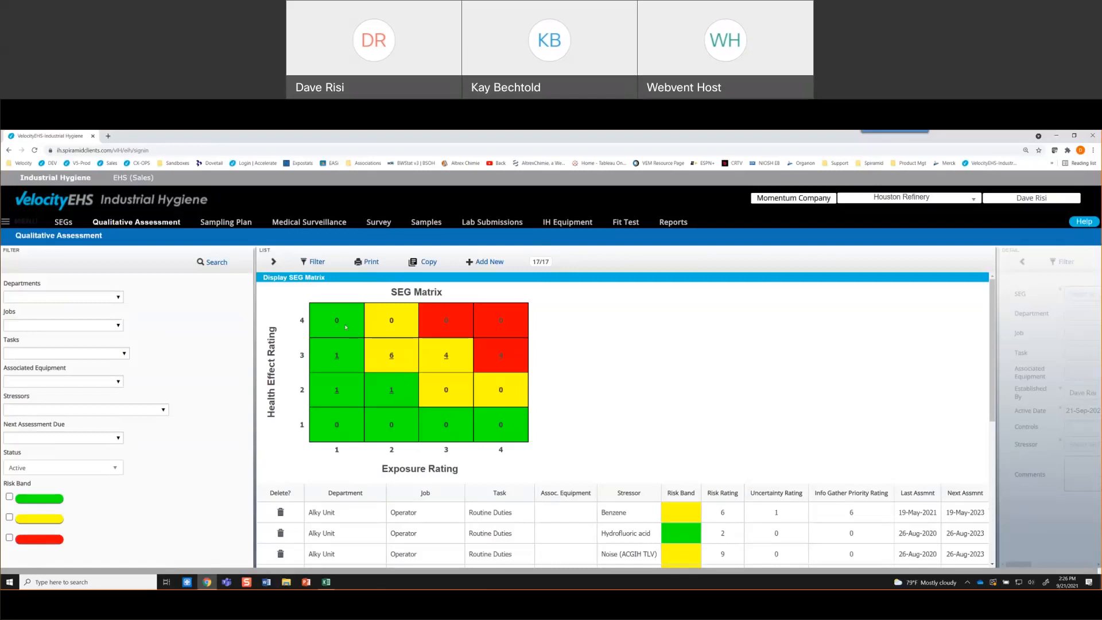
left_click(501, 357)
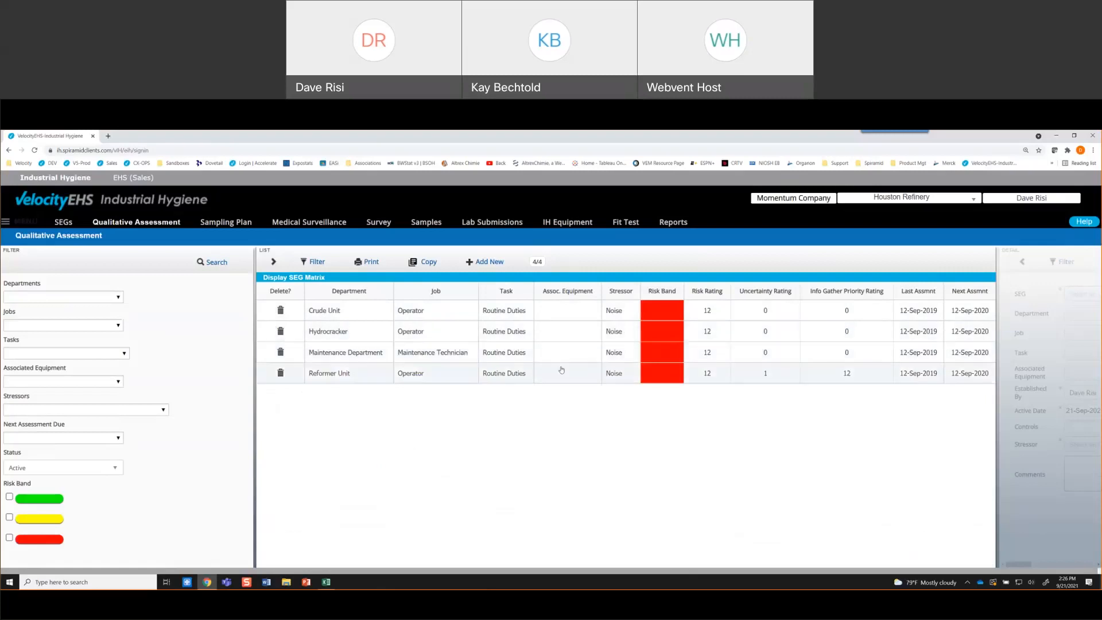
left_click(292, 277)
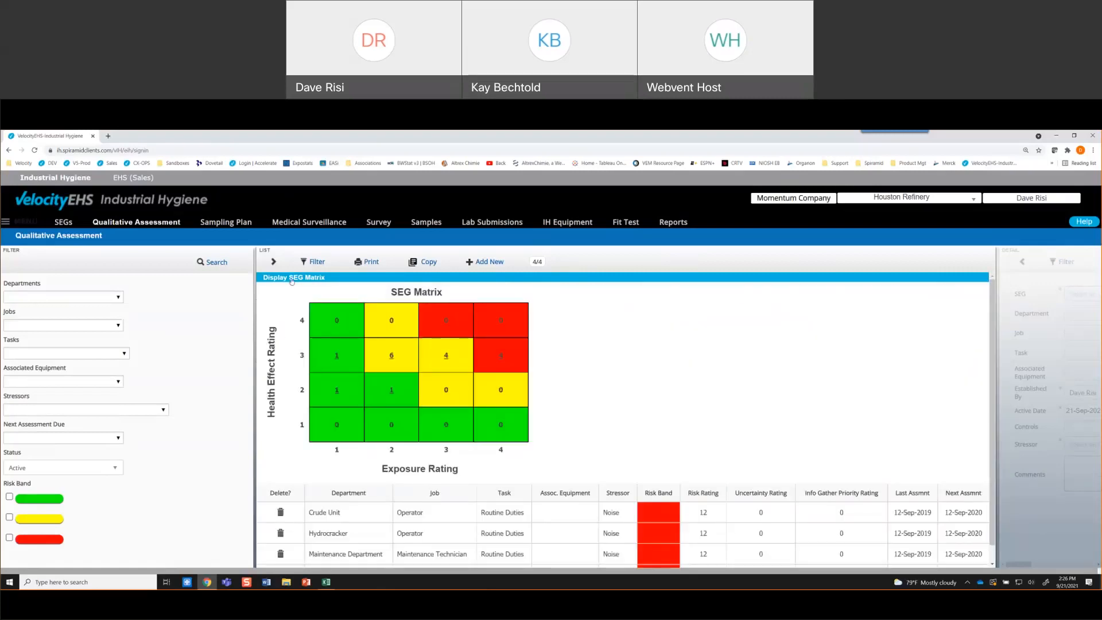